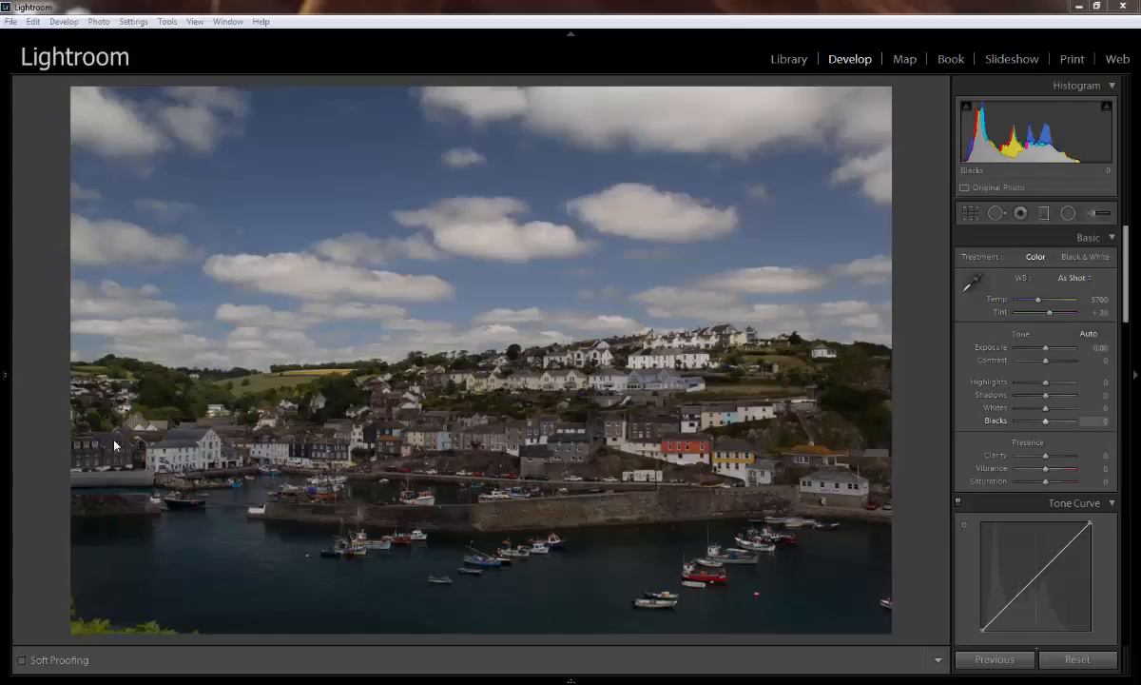
Step: Convert the harbour photo to black and white
drag(1126, 275, 1125, 358)
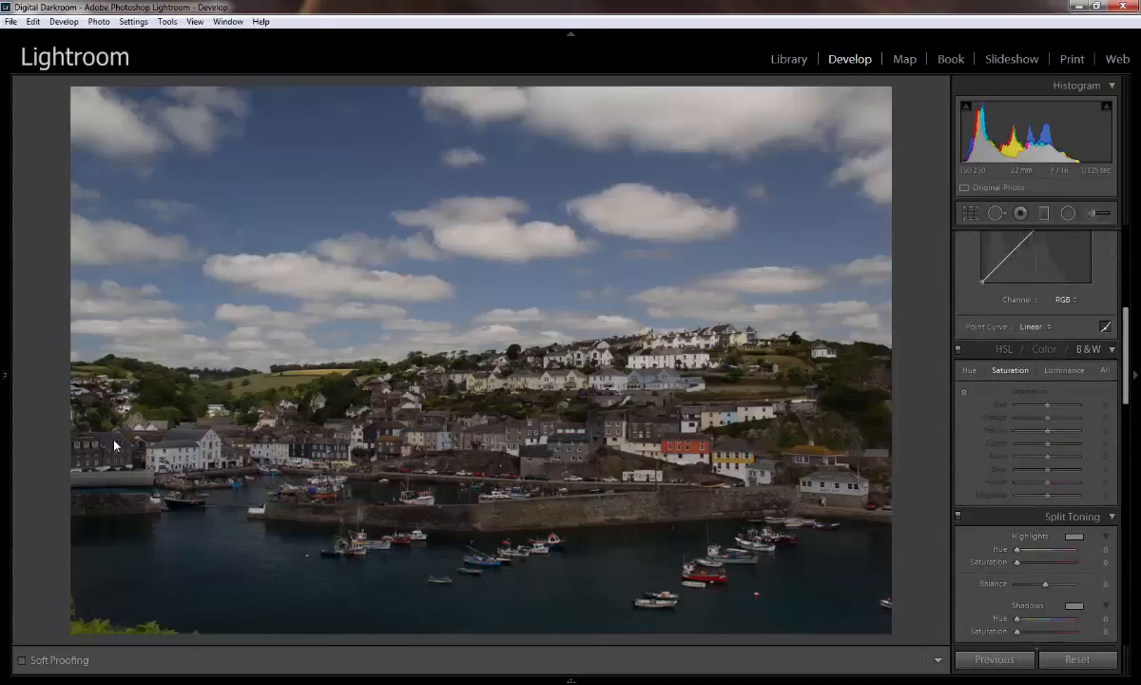
key(v)
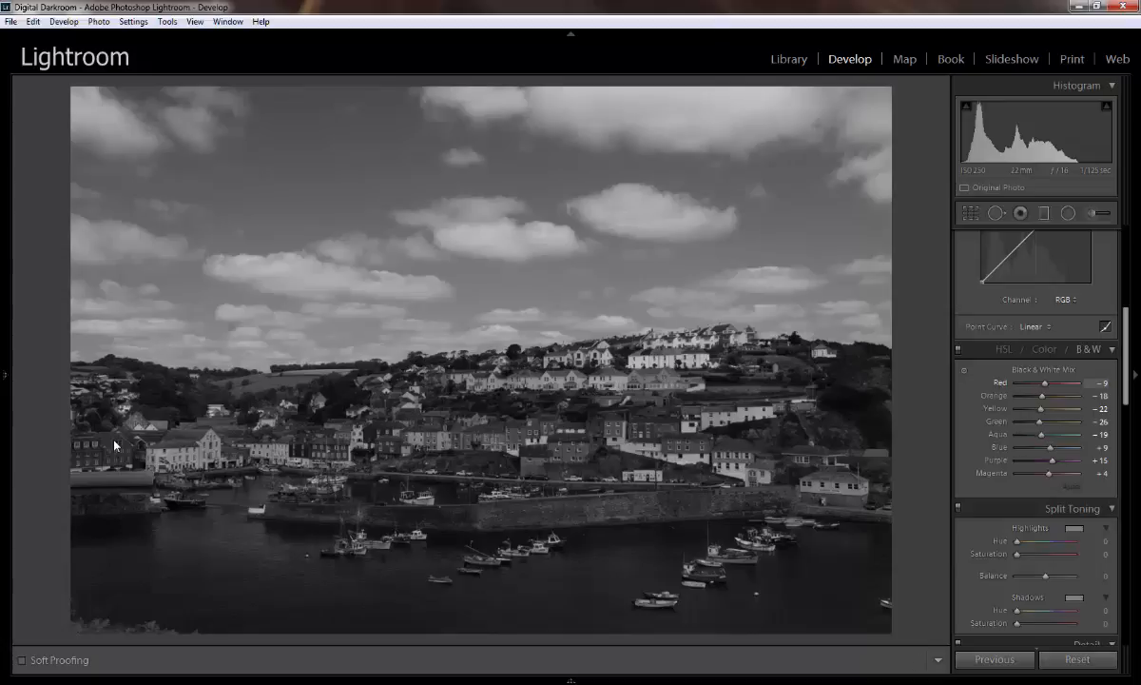
Step: Try brighter and darker Red values in the Black & White Mix, settling on Red +11
key(Up)
key(Up)
key(Up)
key(Up)
key(Up)
key(Up)
key(Up)
key(Up)
key(Up)
key(Up)
key(Up)
key(Up)
key(Up)
key(Up)
key(Up)
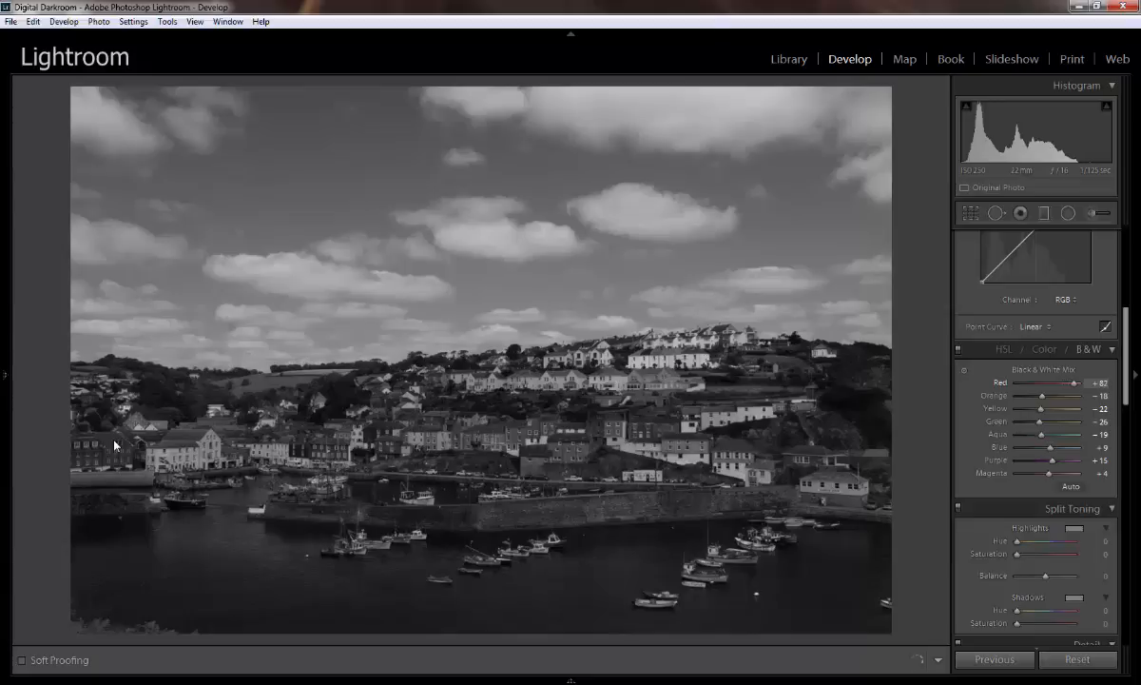
key(Down)
key(Down)
key(Down)
key(Down)
key(Down)
key(Down)
key(Down)
key(Down)
key(Up)
key(Up)
key(Up)
key(Up)
key(Up)
key(Up)
key(Up)
key(Up)
mouse_move(1071, 383)
mouse_down()
mouse_move(1017, 384)
mouse_move(1050, 383)
mouse_up()
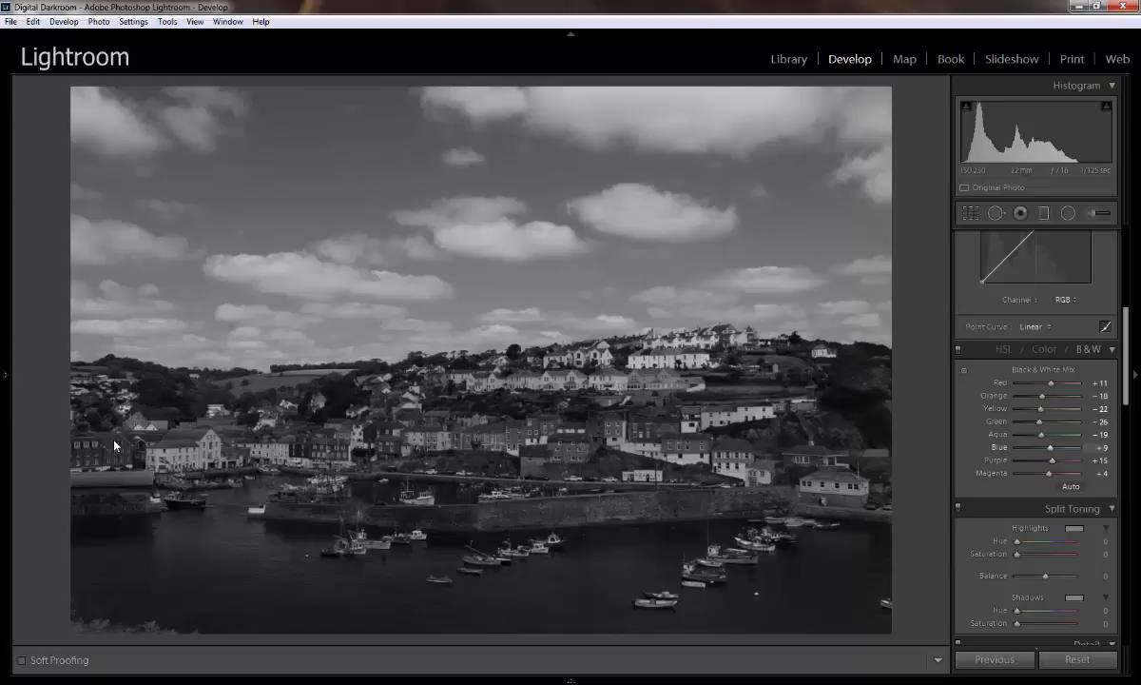
Step: Darken the sky by setting Blue in the Black & White Mix to −27
drag(1049, 447, 1023, 447)
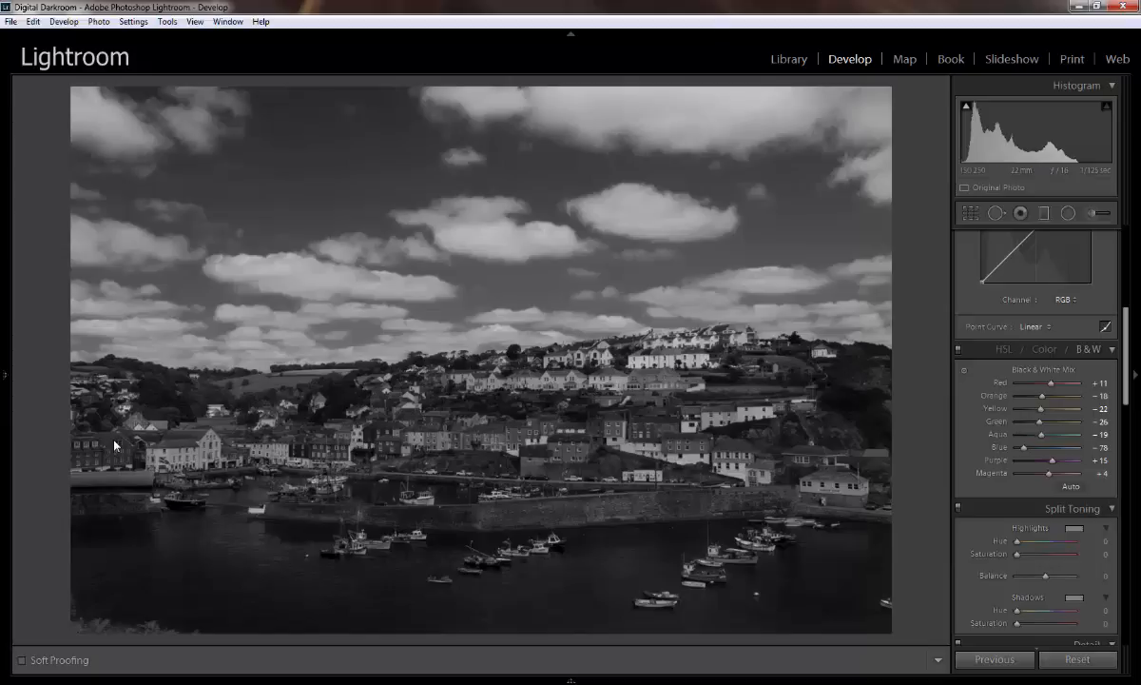
drag(1023, 446, 1039, 447)
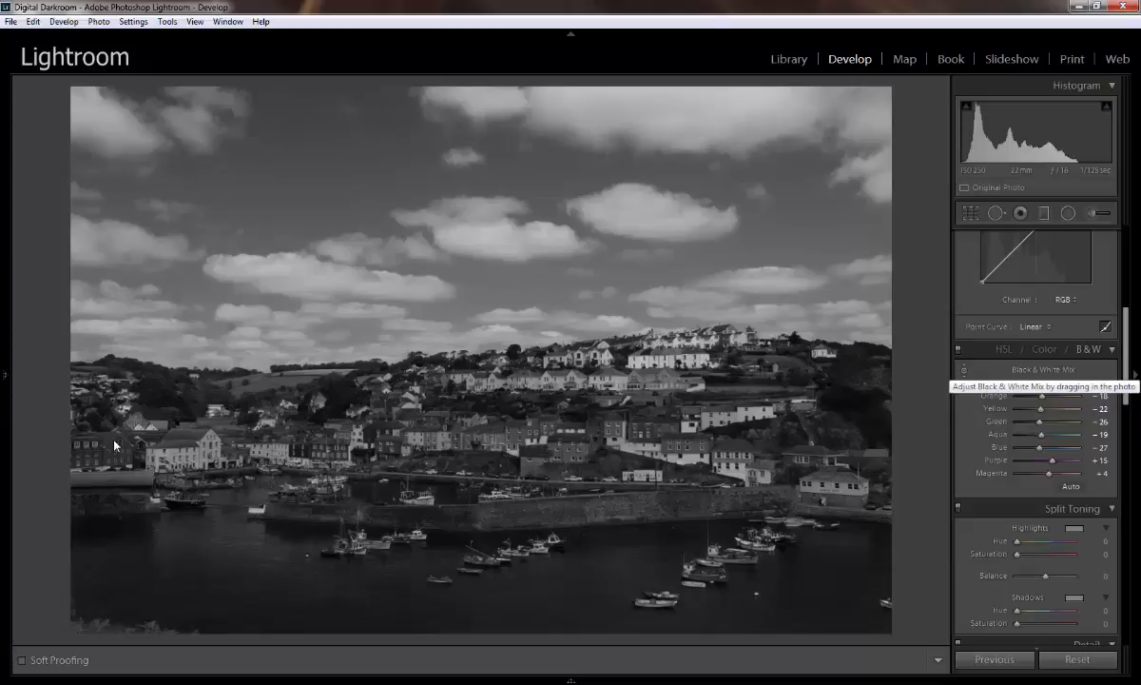
Step: Use the targeted adjustment tool for the Black & White Mix on a reddish area, bringing Red to +19 and Orange to −3
click(963, 370)
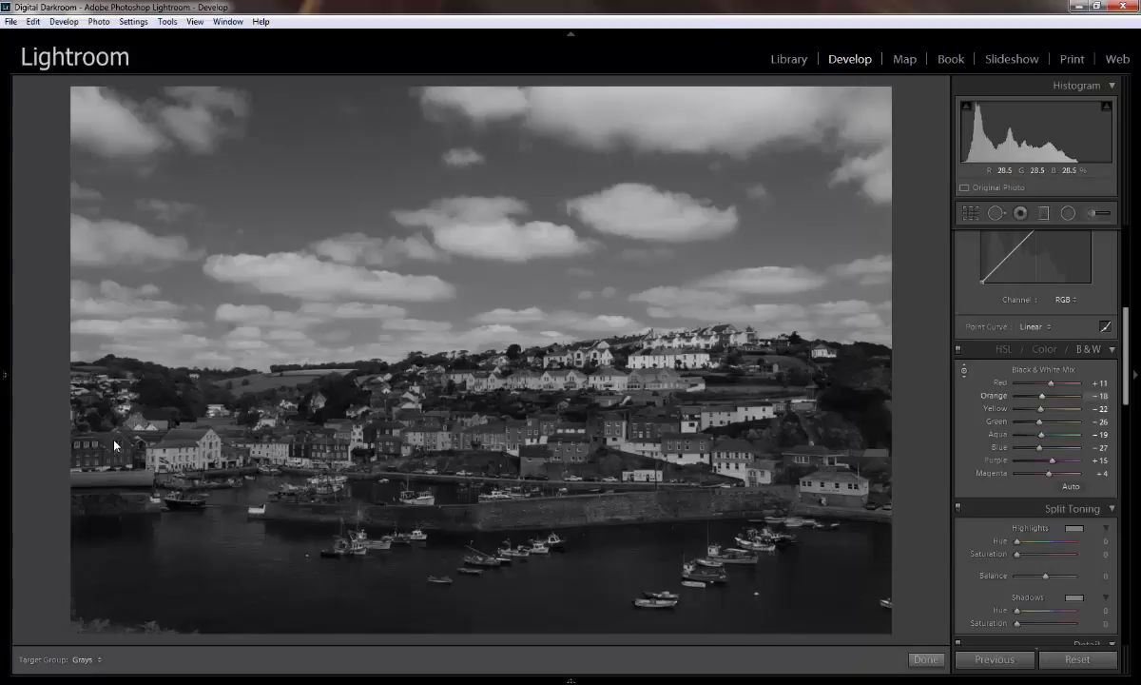
key(Down)
key(Down)
key(Down)
key(Down)
key(Down)
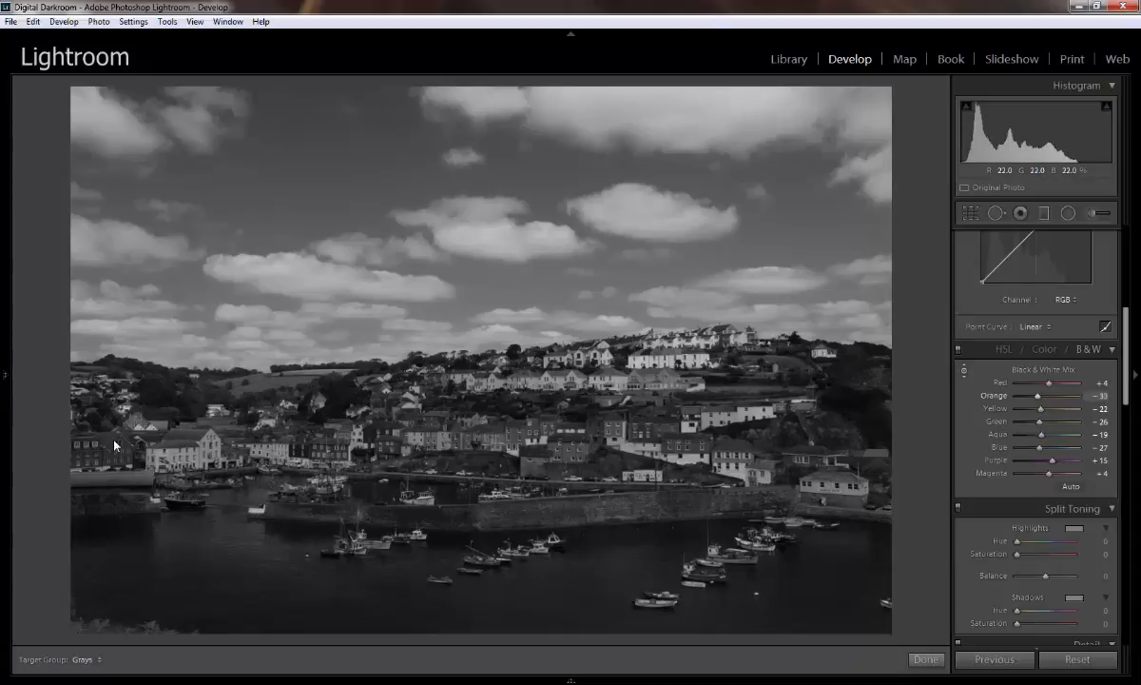
key(shift+Up)
key(shift+Up)
key(shift+Up)
key(shift+Down)
key(shift+Down)
key(shift+Down)
key(shift+Down)
key(shift+Up)
key(Up)
key(Up)
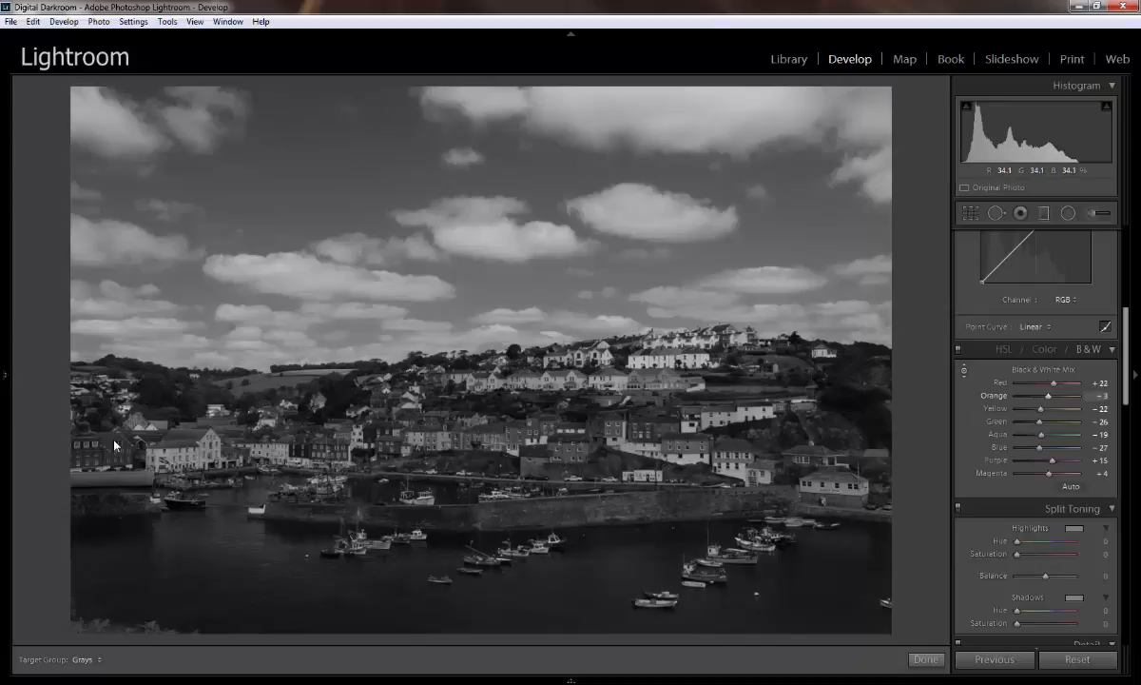
key(shift+Up)
key(shift+Up)
key(shift+Up)
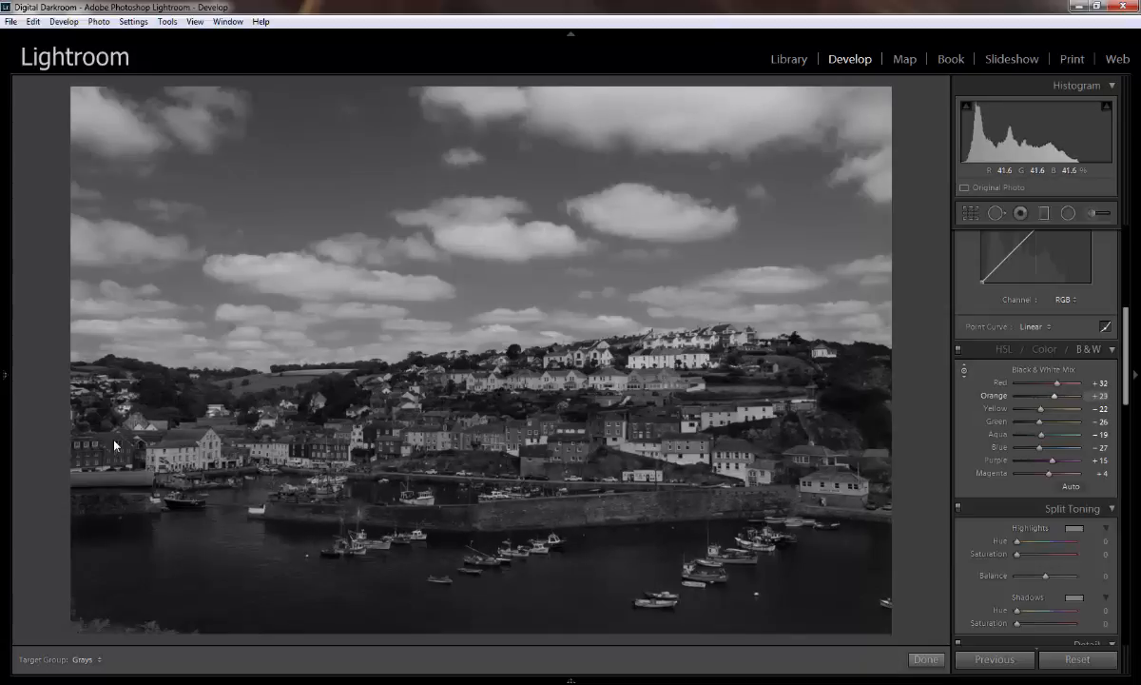
key(shift+Down)
key(shift+Down)
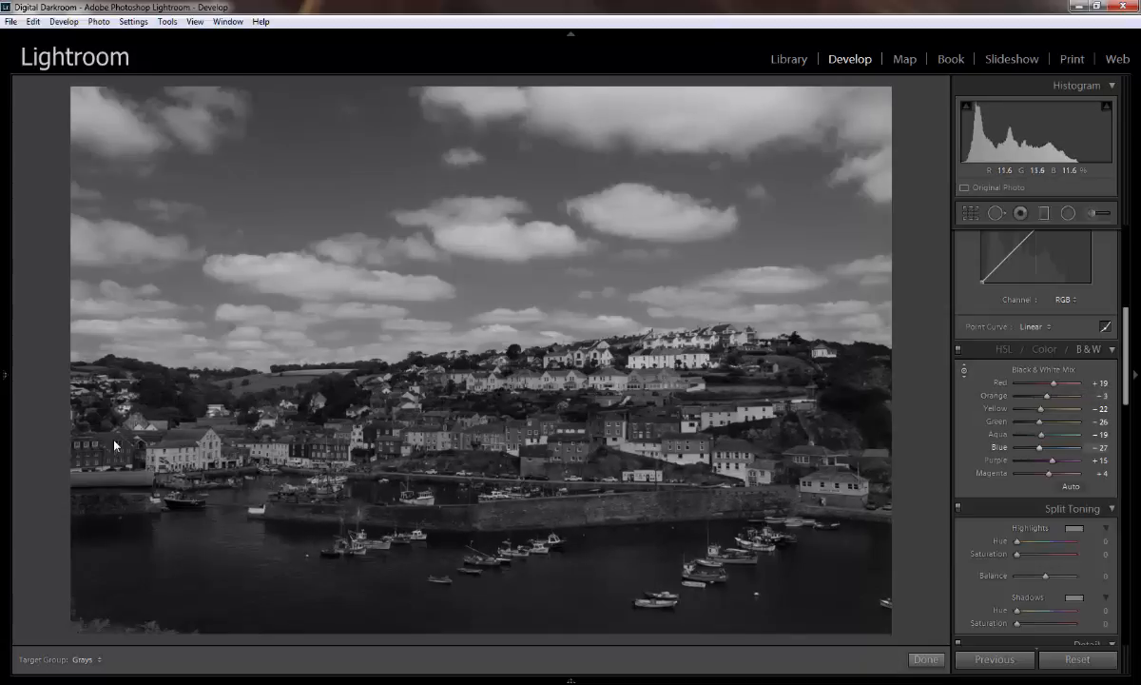
Step: Darken the blue tones and lighten the aqua tones by targeted adjustment, bringing Blue to −63, Purple to +9 and Aqua to +32
key(shift+Down)
key(shift+Down)
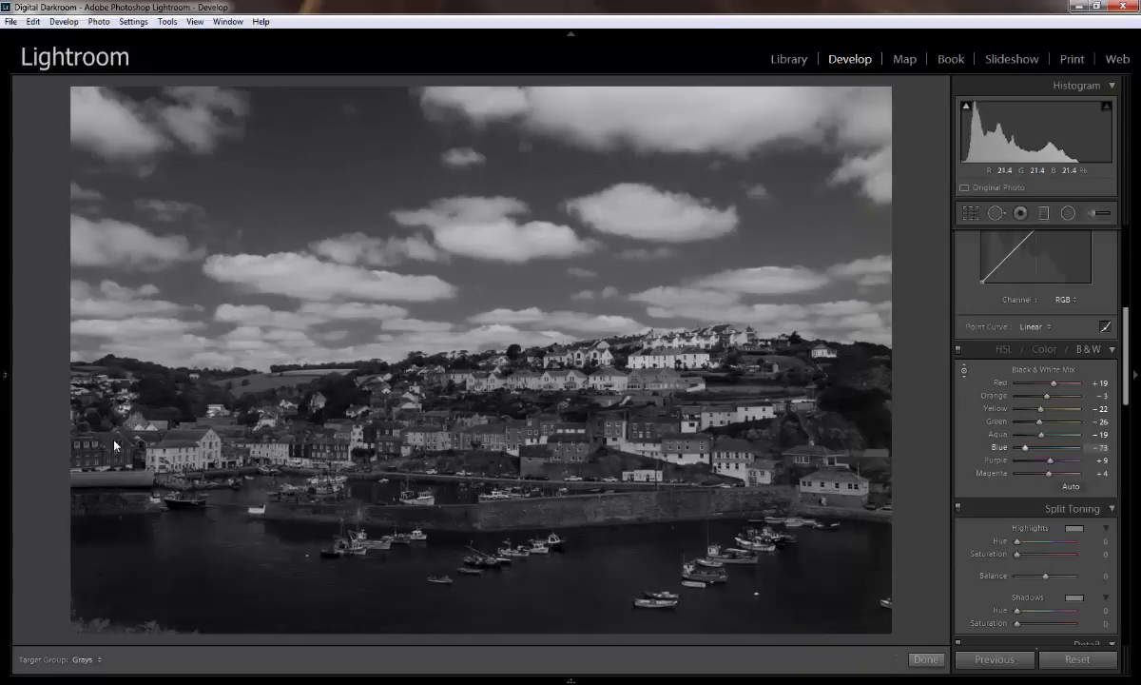
key(Up)
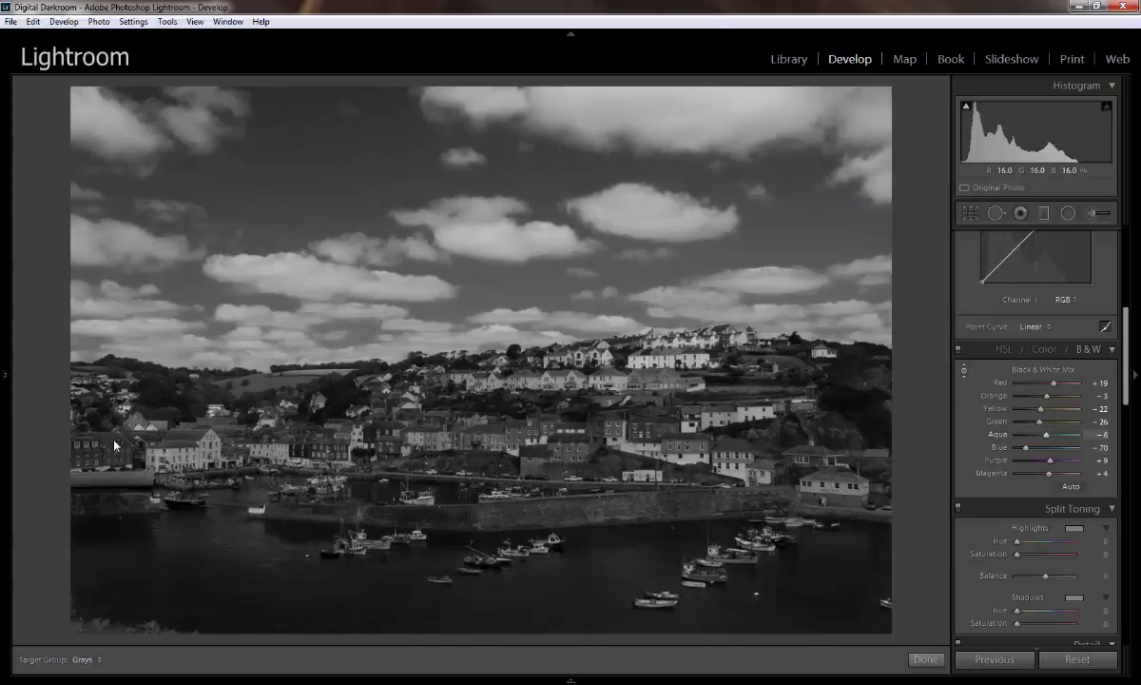
key(Up)
key(Up)
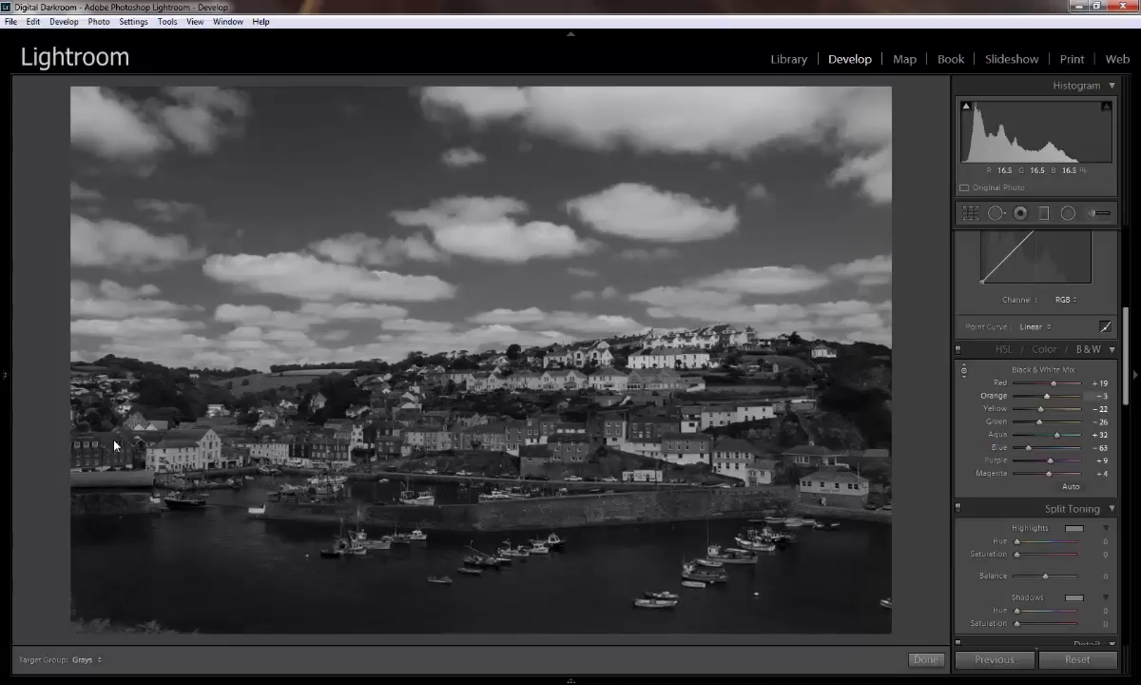
Step: Brighten the warm and green tones by targeted adjustment, bringing Red to +38, Orange to +92, Yellow to +100 and Green to +94
scroll(114, 444, up, 10)
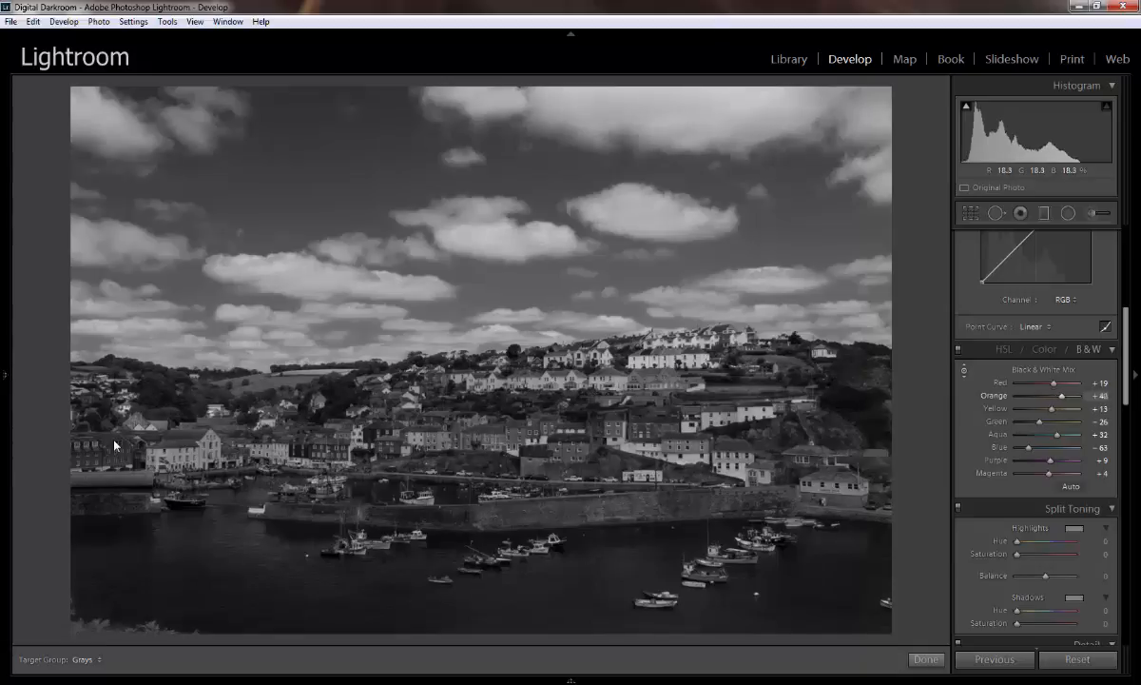
scroll(114, 444, up, 1)
scroll(114, 444, up, 4)
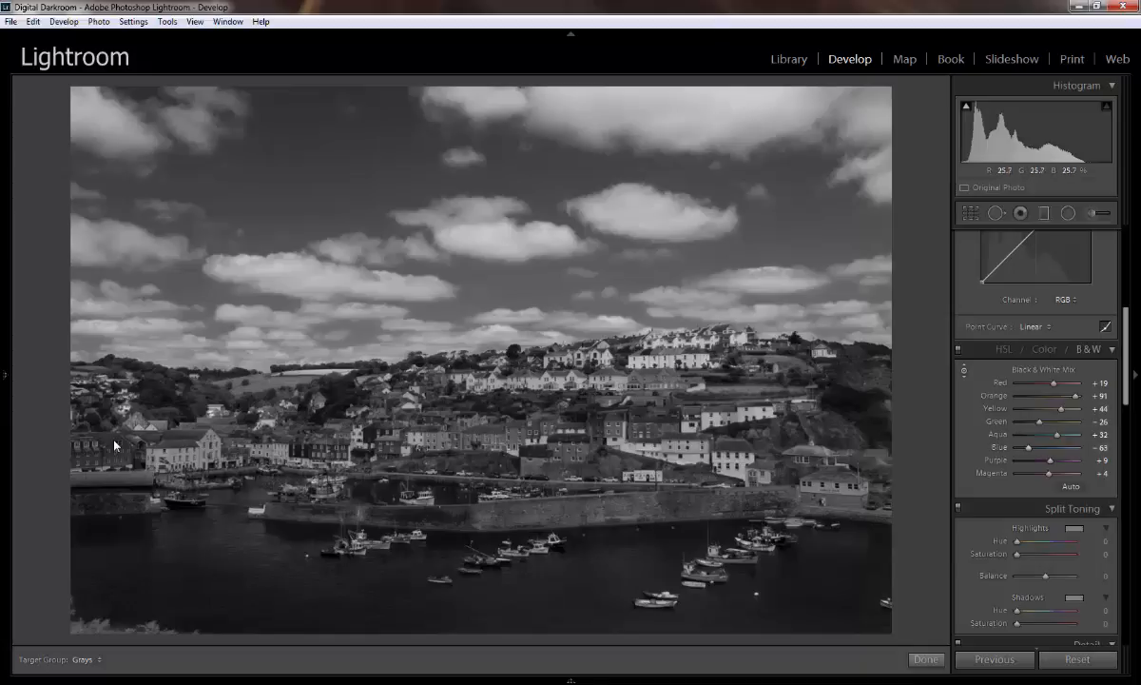
mouse_move(114, 441)
mouse_down()
mouse_move(114, 422)
mouse_move(114, 447)
mouse_up()
mouse_move(115, 445)
mouse_down()
mouse_move(114, 425)
mouse_move(114, 444)
mouse_up()
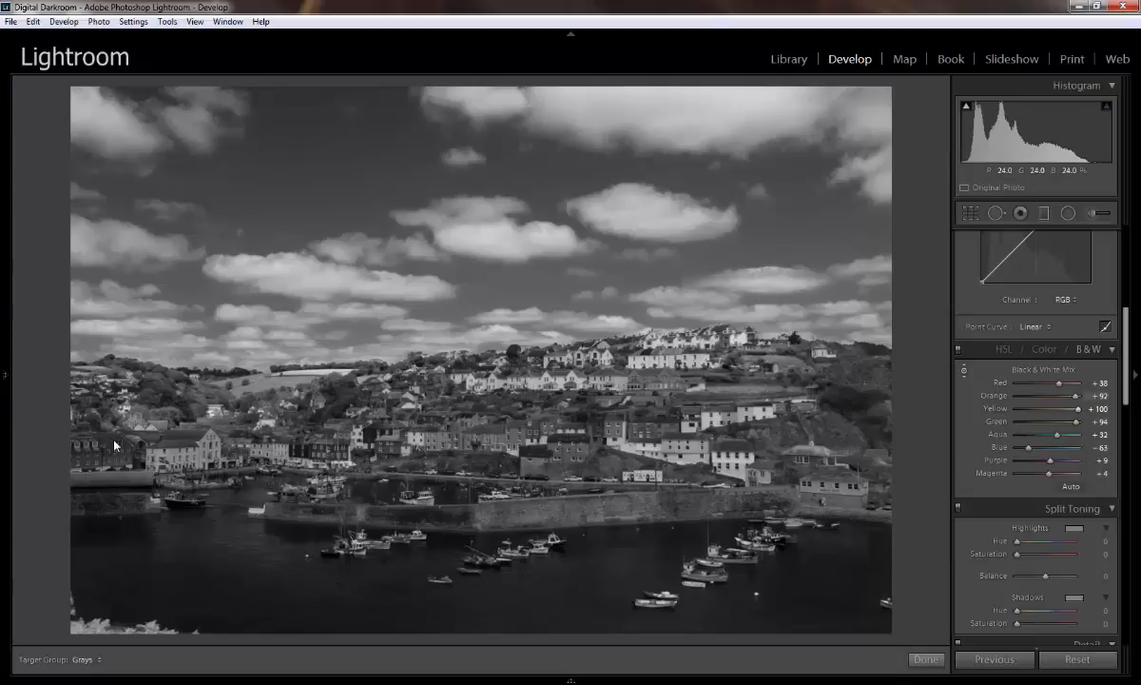
Step: Raise the photo's Exposure to +0.71 in the Basic adjustments
scroll(1093, 487, up, 3)
scroll(1036, 428, up, 3)
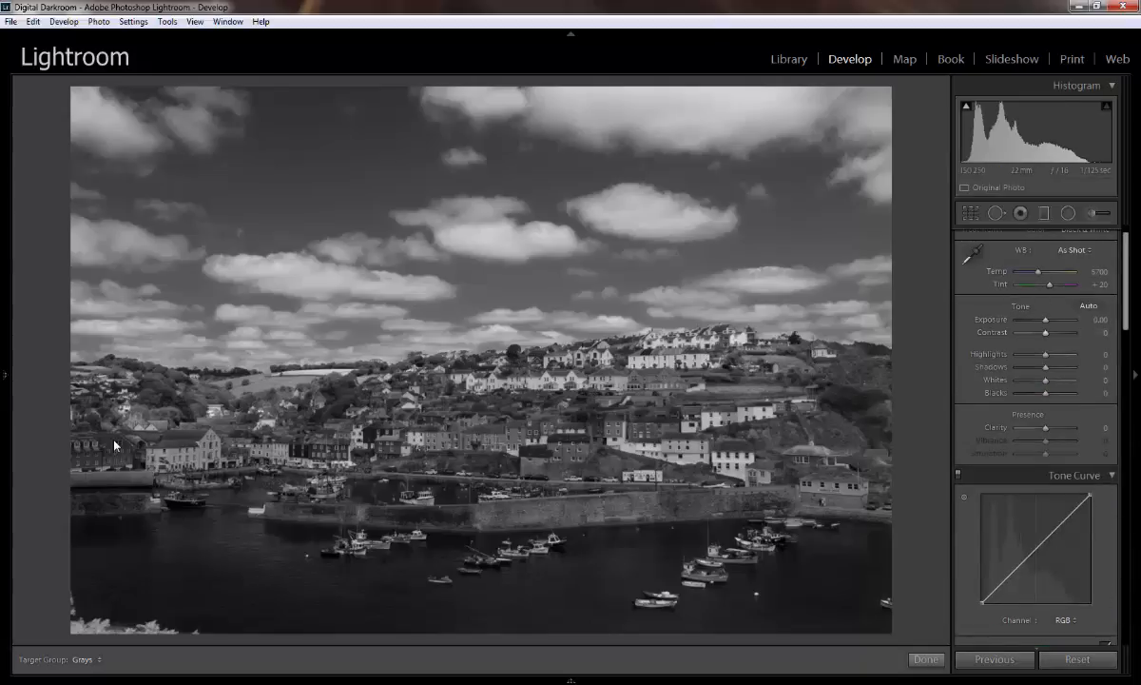
click(1045, 321)
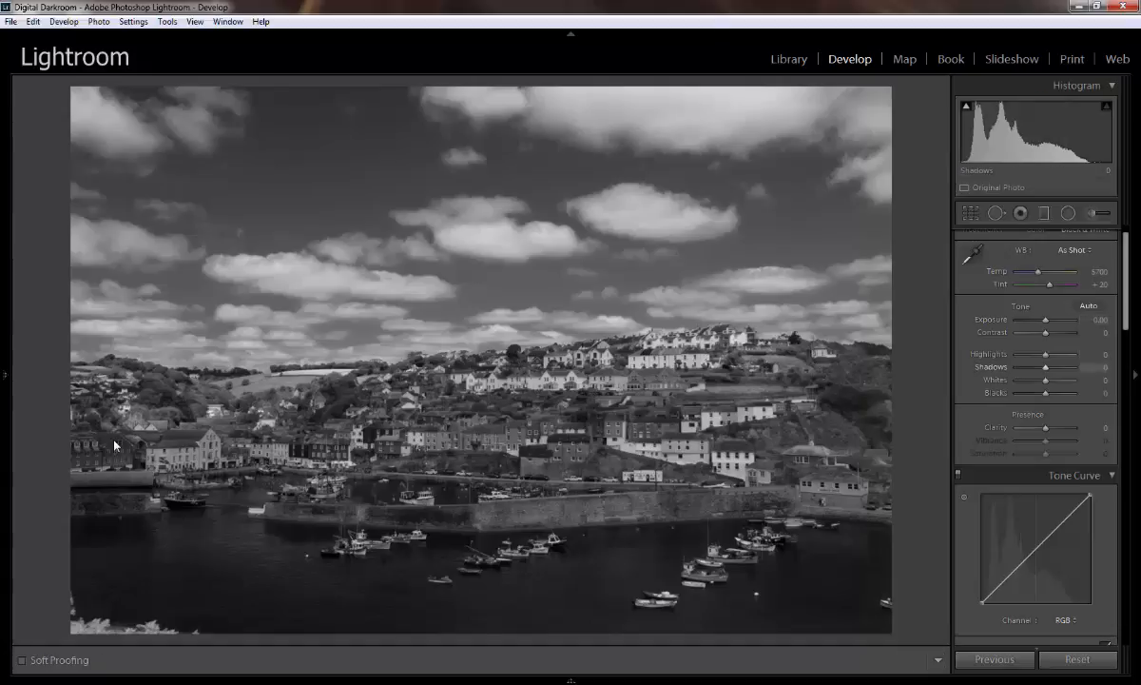
mouse_move(993, 138)
mouse_down()
mouse_move(1023, 138)
mouse_move(964, 138)
mouse_move(1050, 138)
mouse_up()
Step: Set Highlights to −52 and Shadows to −71 in the Basic adjustments
key(minus)
key(minus)
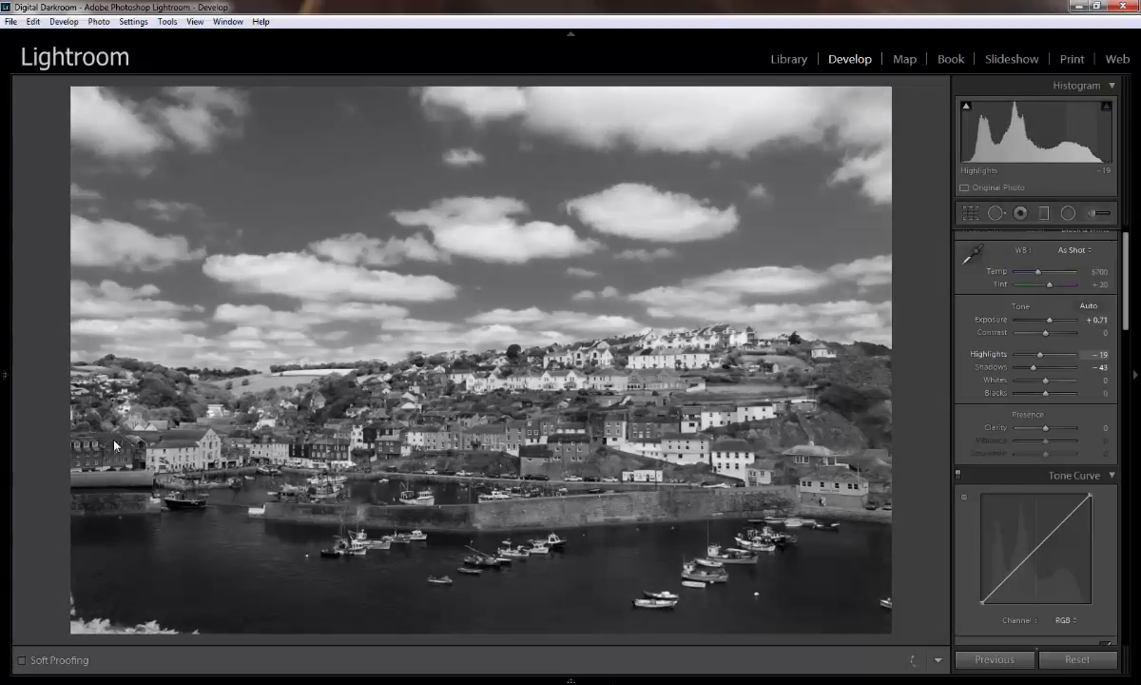
key(minus)
key(minus)
key(minus)
key(minus)
key(minus)
key(minus)
key(minus)
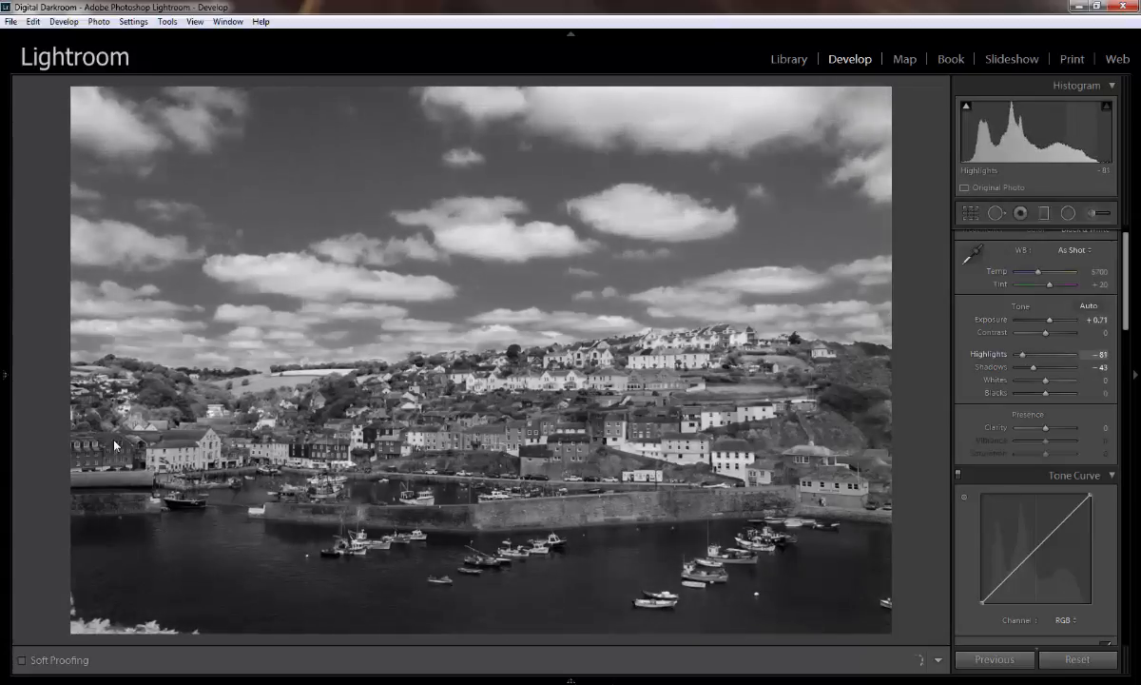
key(period)
key(minus)
key(minus)
key(minus)
key(minus)
key(minus)
key(minus)
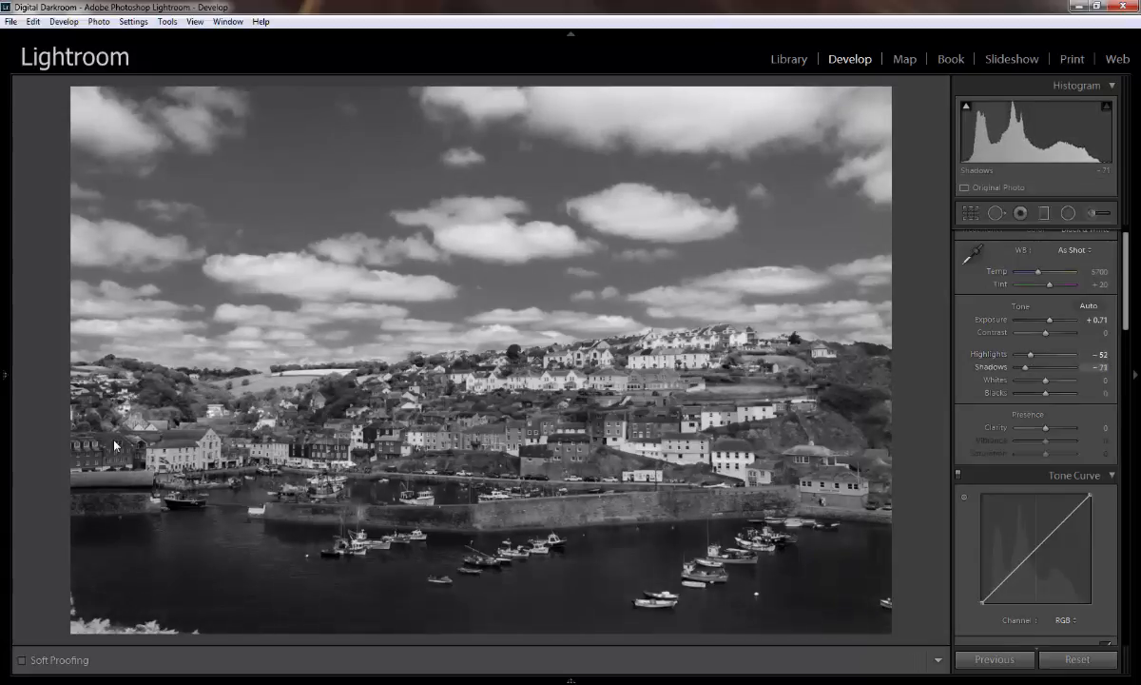
Step: Increase the photo's Clarity to +19
key(period)
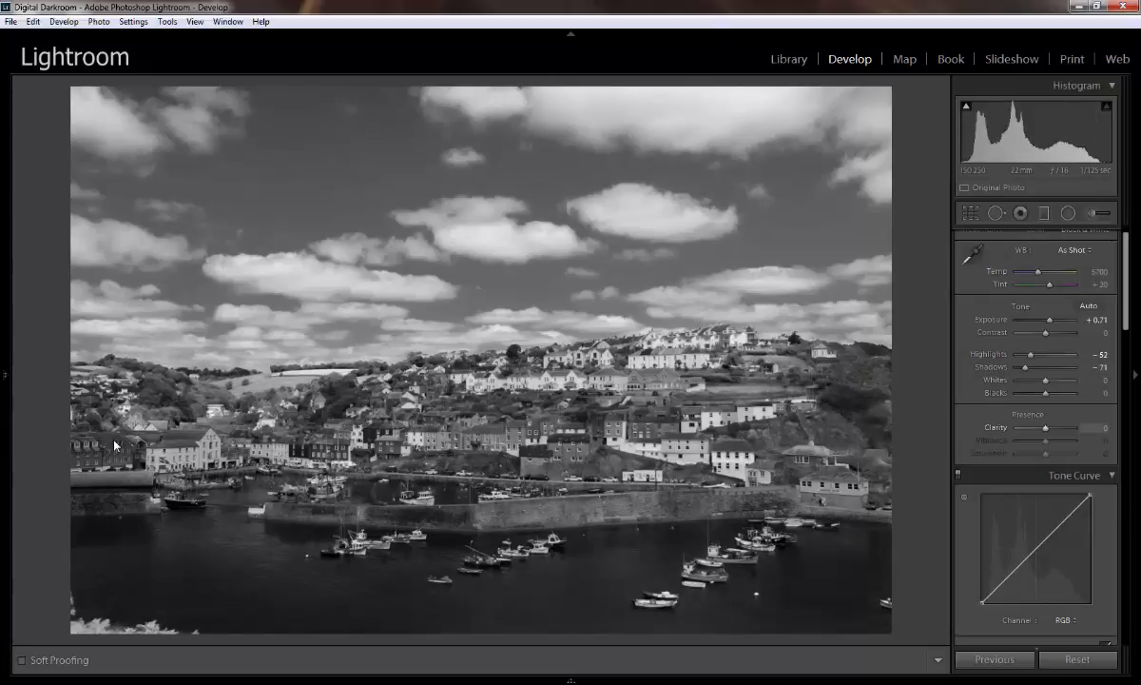
drag(1045, 428, 1050, 428)
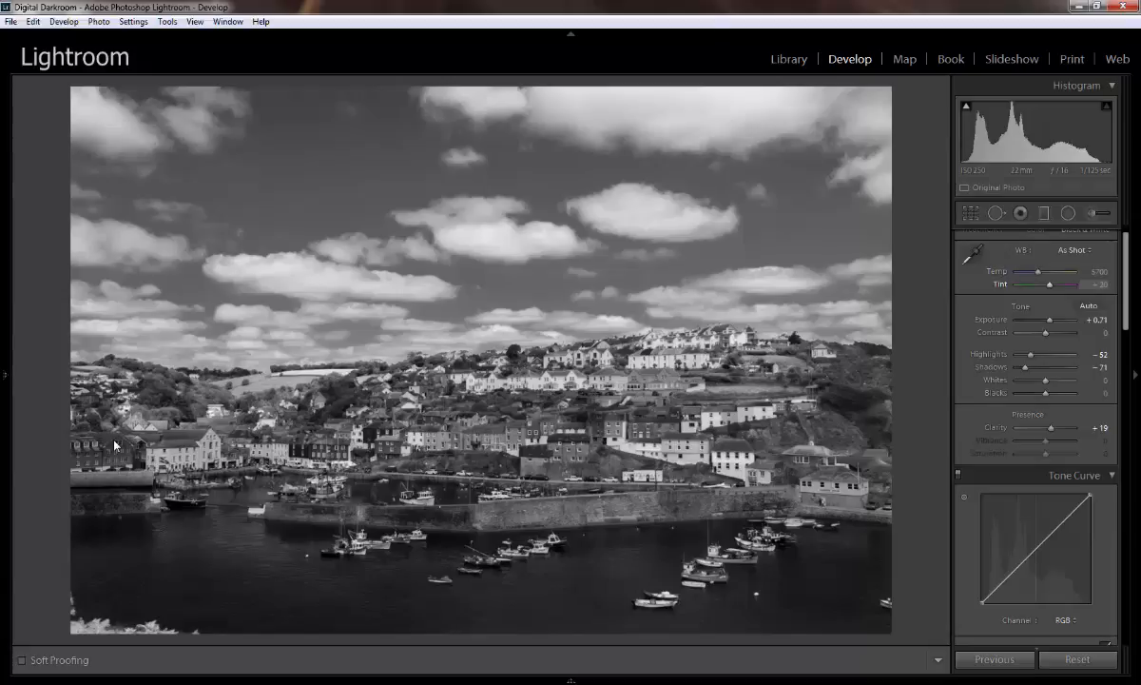
Step: Adjust the white balance to alter the monochrome tones, setting Temp to 4857 and Tint to +64
key(comma)
key(minus)
key(minus)
key(minus)
key(minus)
key(minus)
key(minus)
key(minus)
key(minus)
key(equal)
key(equal)
key(equal)
key(equal)
key(equal)
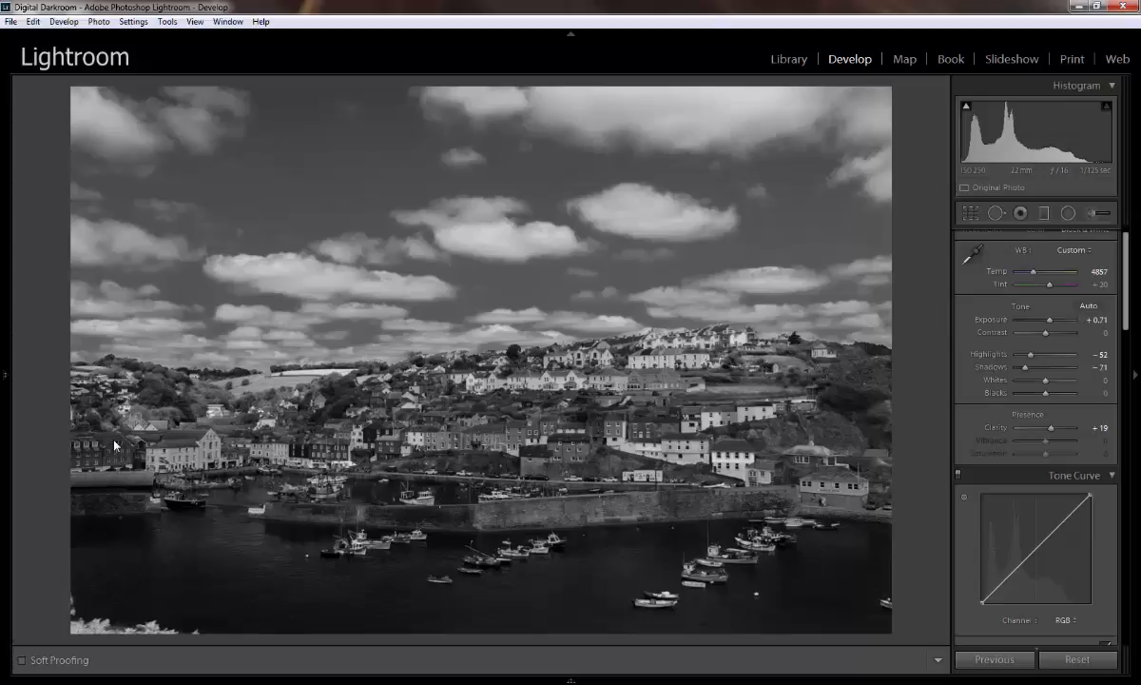
drag(1050, 285, 1042, 285)
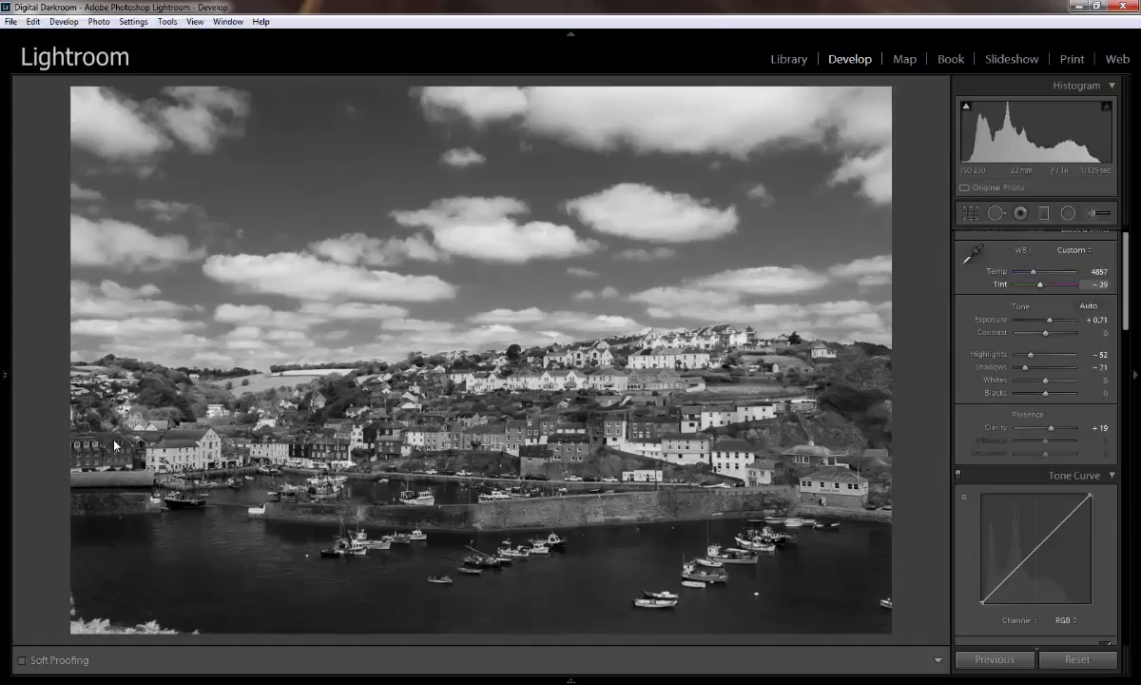
drag(1040, 285, 1058, 284)
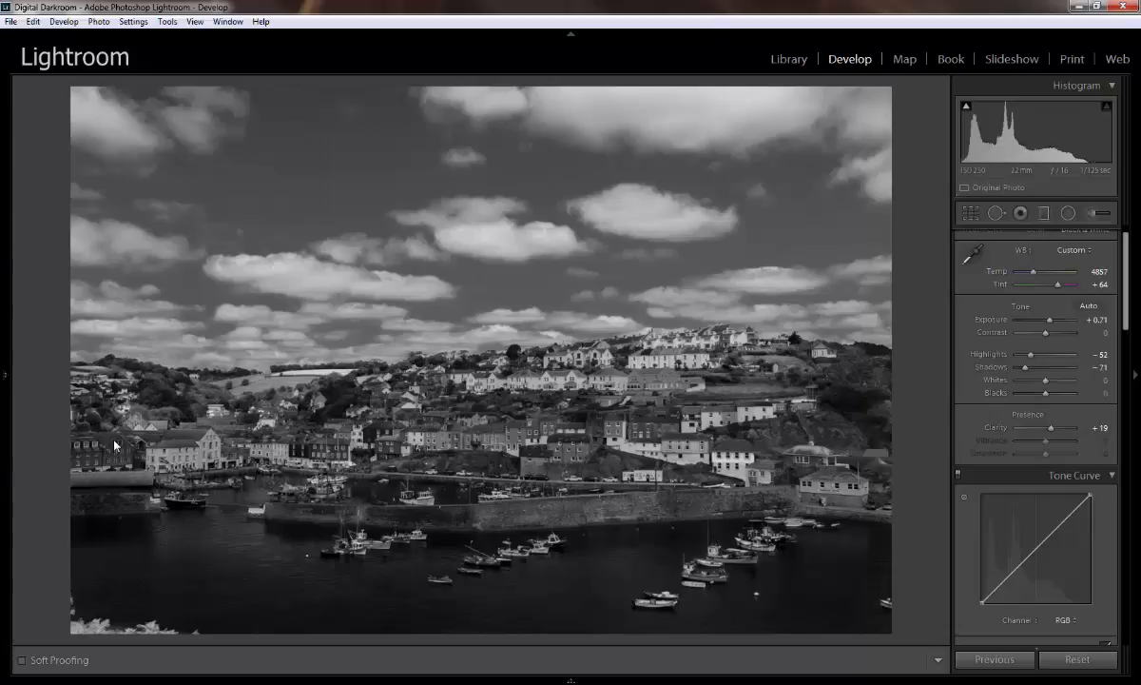
Step: Shape the RGB point curve by raising a point in the upper midtones and pulling the shadows down with a second point
scroll(114, 445, up, 1)
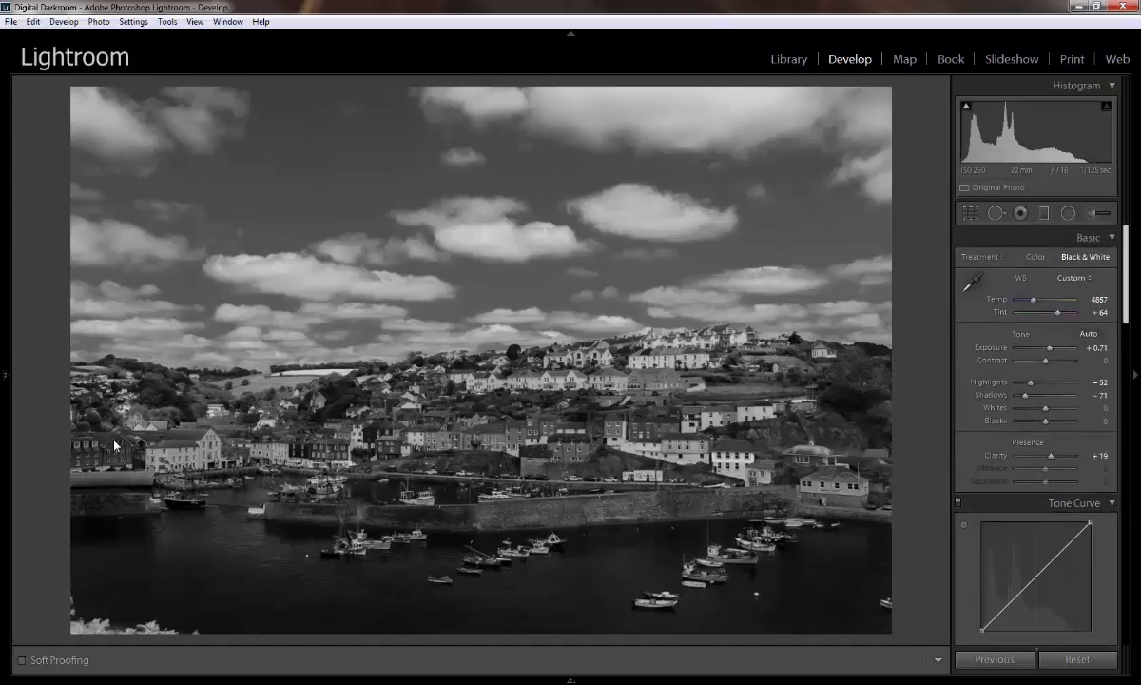
scroll(114, 445, down, 5)
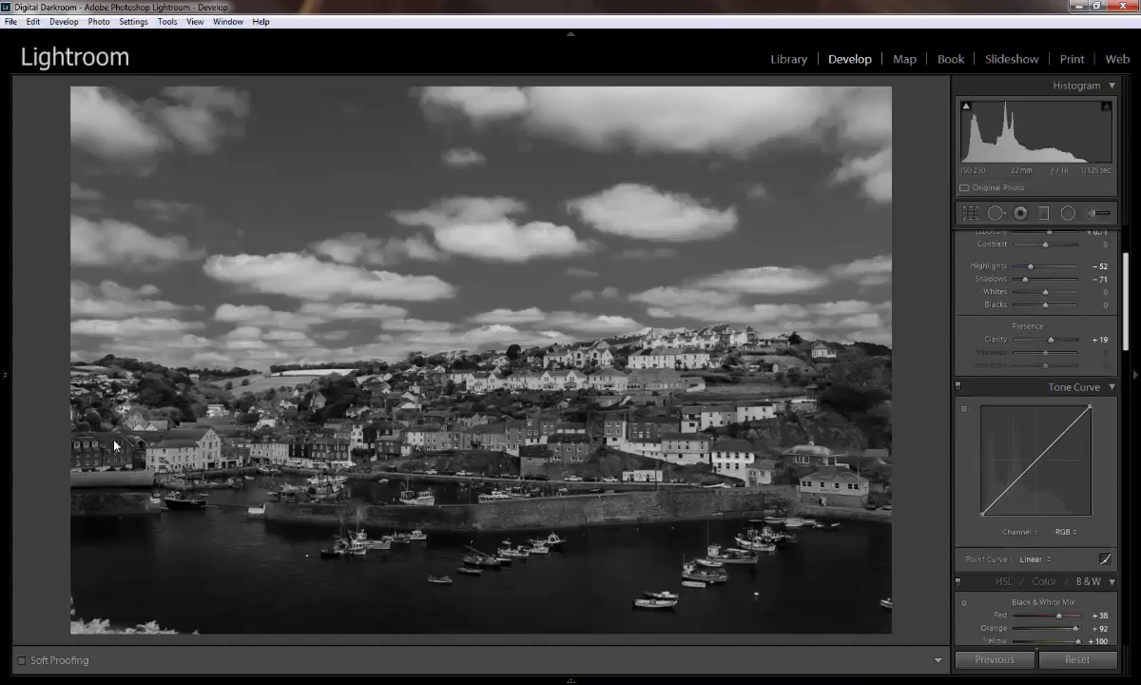
scroll(114, 445, up, 5)
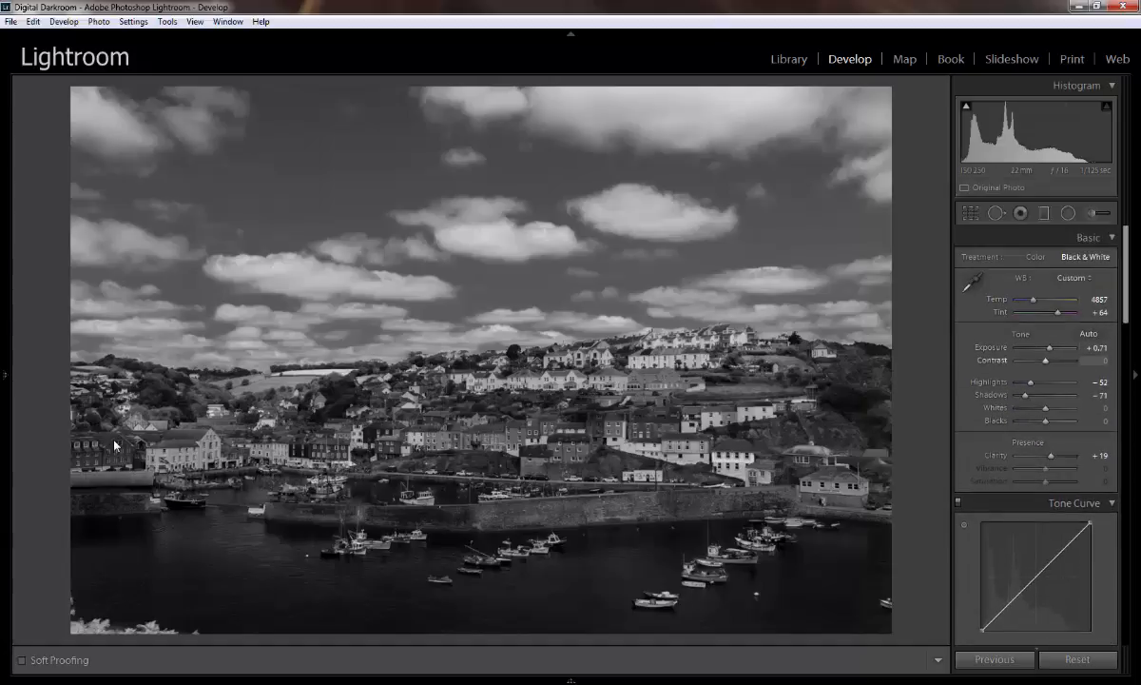
scroll(115, 444, down, 4)
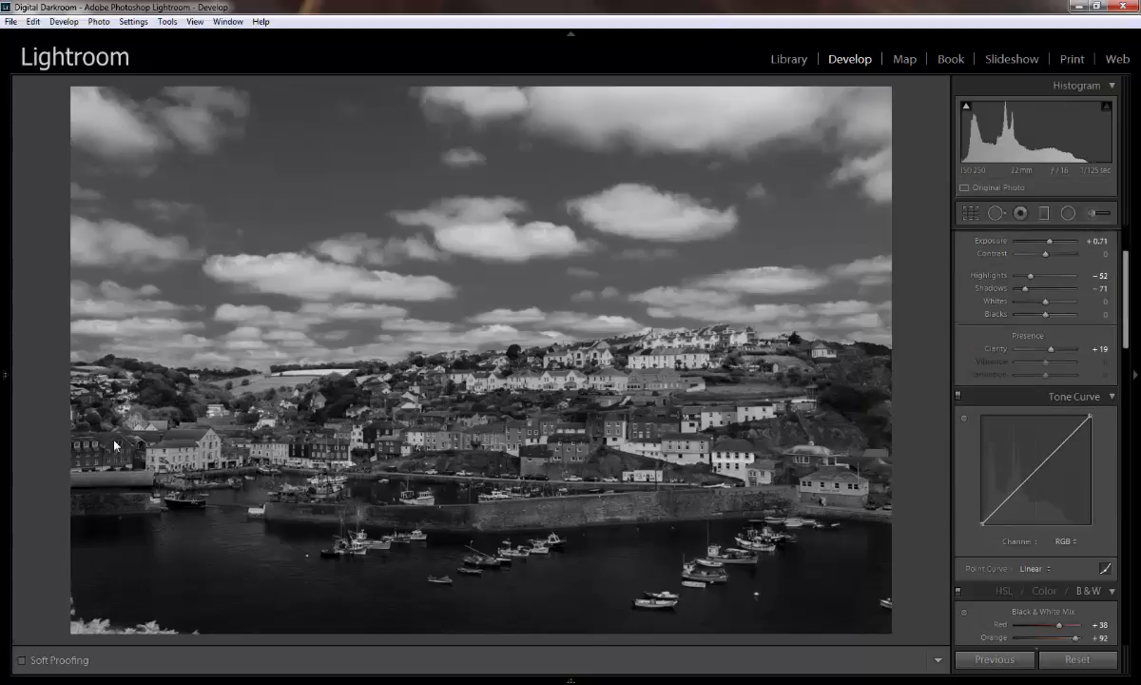
scroll(114, 445, down, 4)
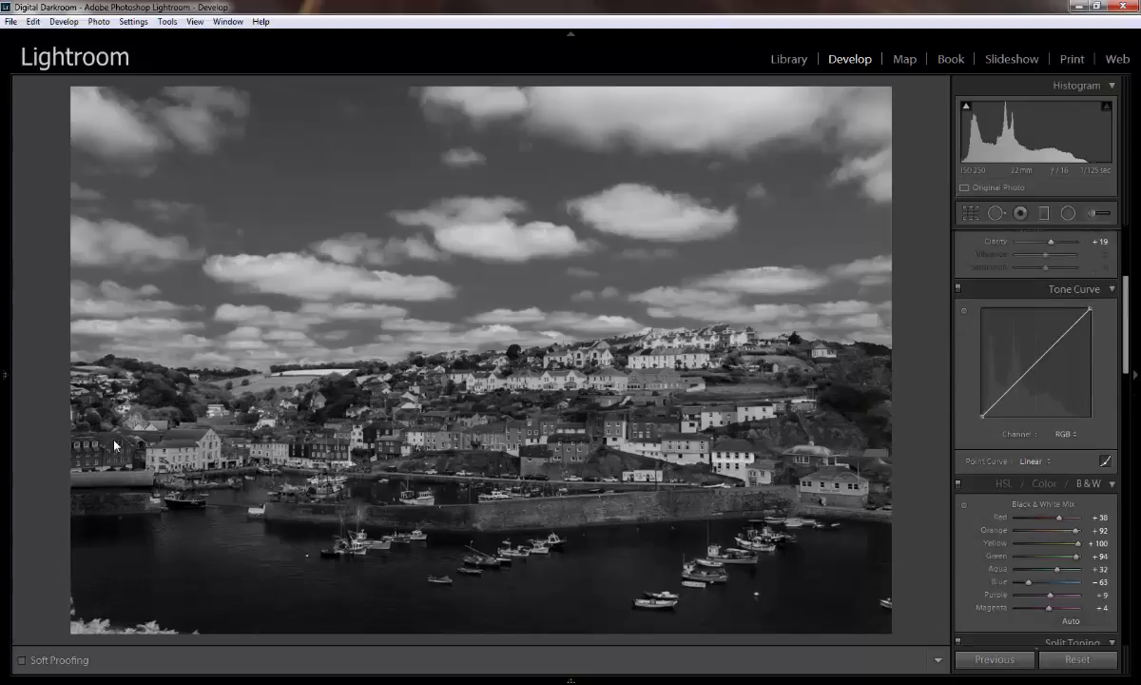
drag(1040, 359, 1047, 335)
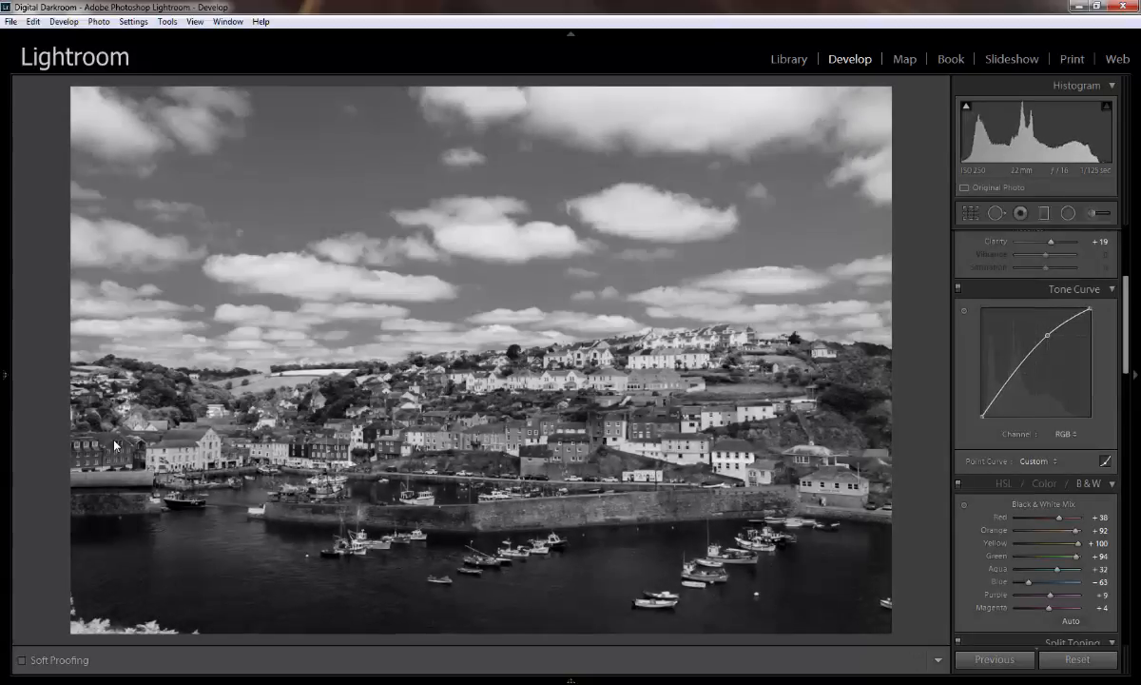
drag(1007, 381, 1000, 392)
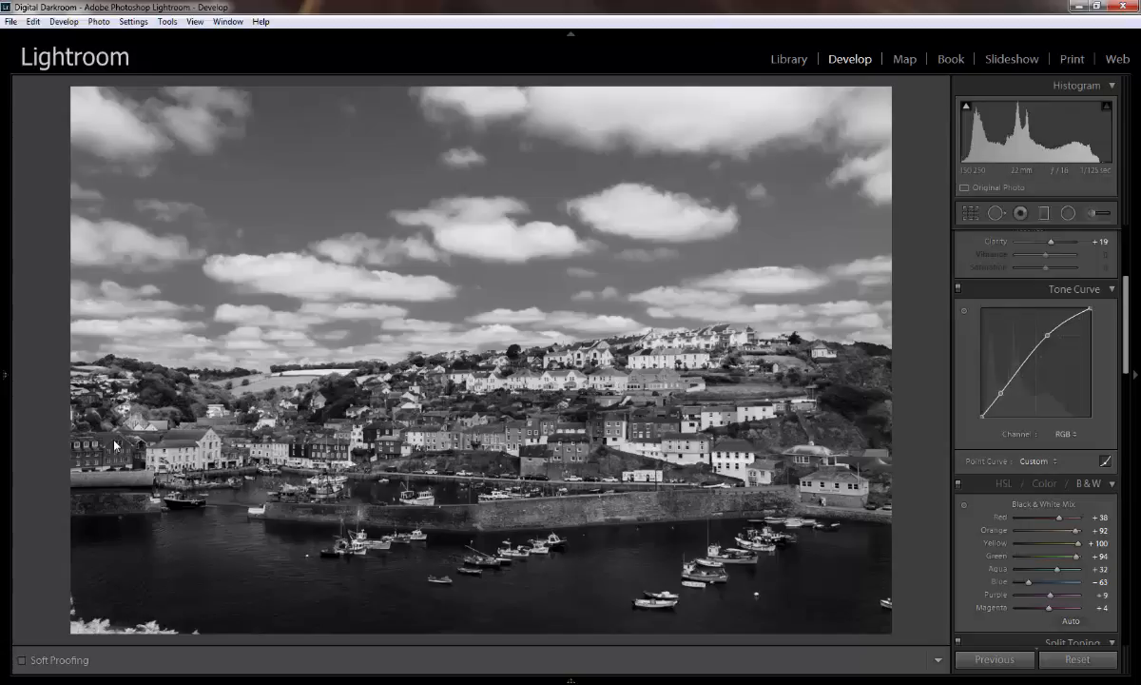
scroll(115, 444, down, 2)
scroll(115, 444, down, 2)
scroll(115, 444, up, 2)
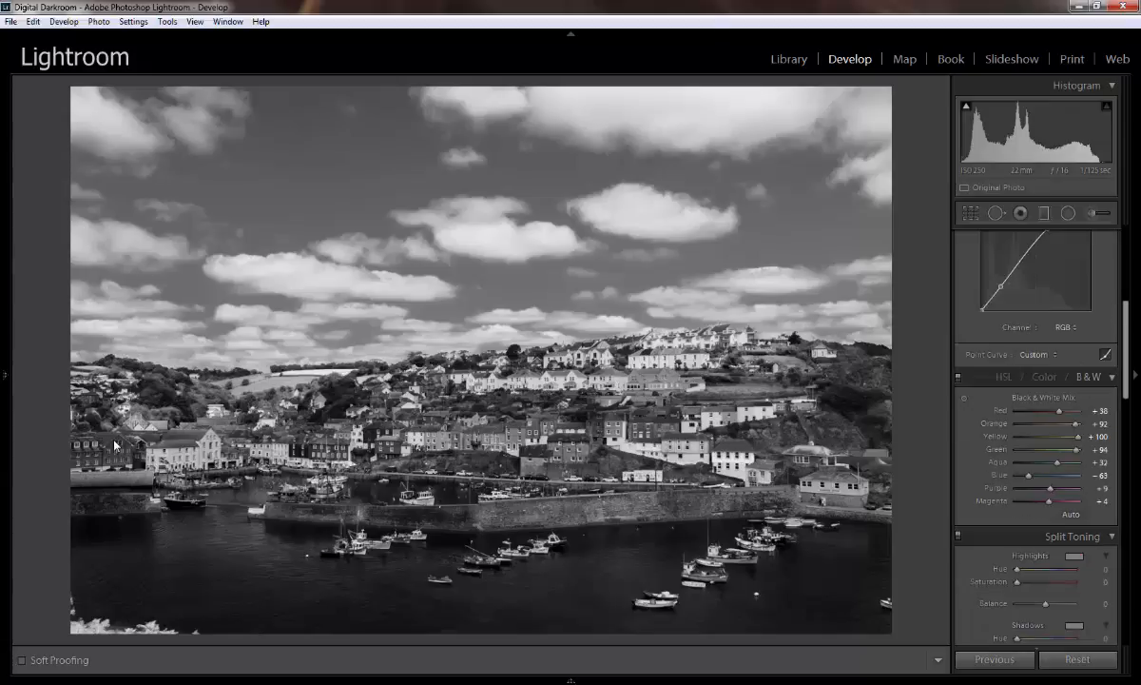
Step: Add a warm split tone to the highlights with Hue 47 and Saturation 14
scroll(115, 444, up, 5)
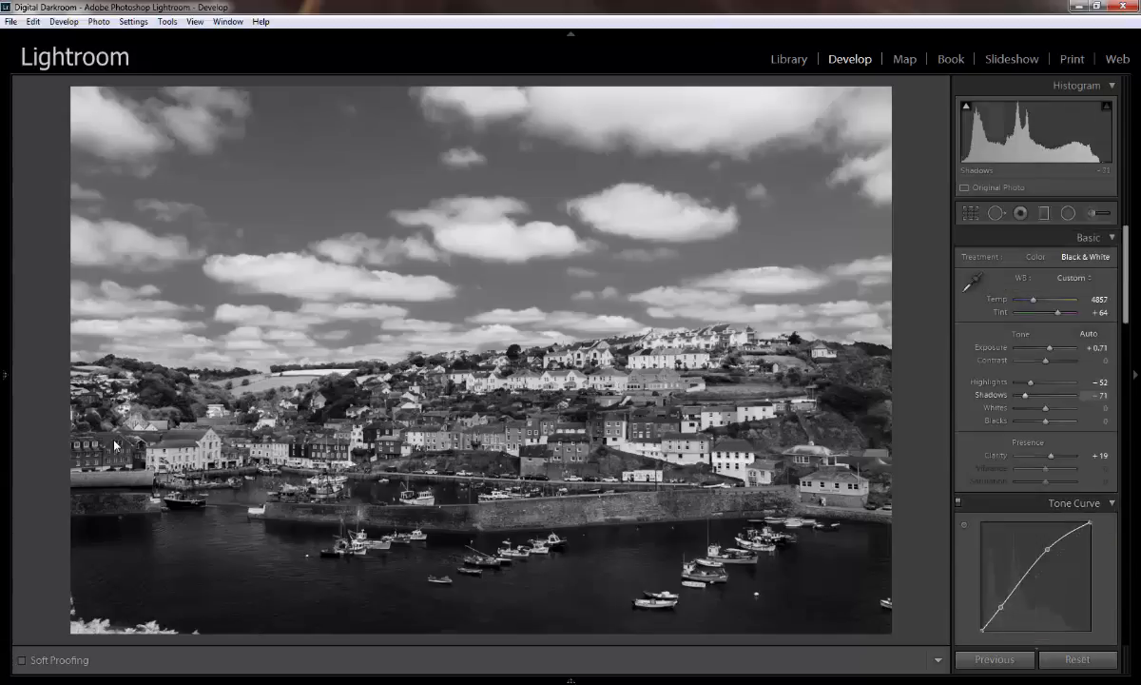
scroll(115, 444, down, 2)
scroll(115, 444, down, 2)
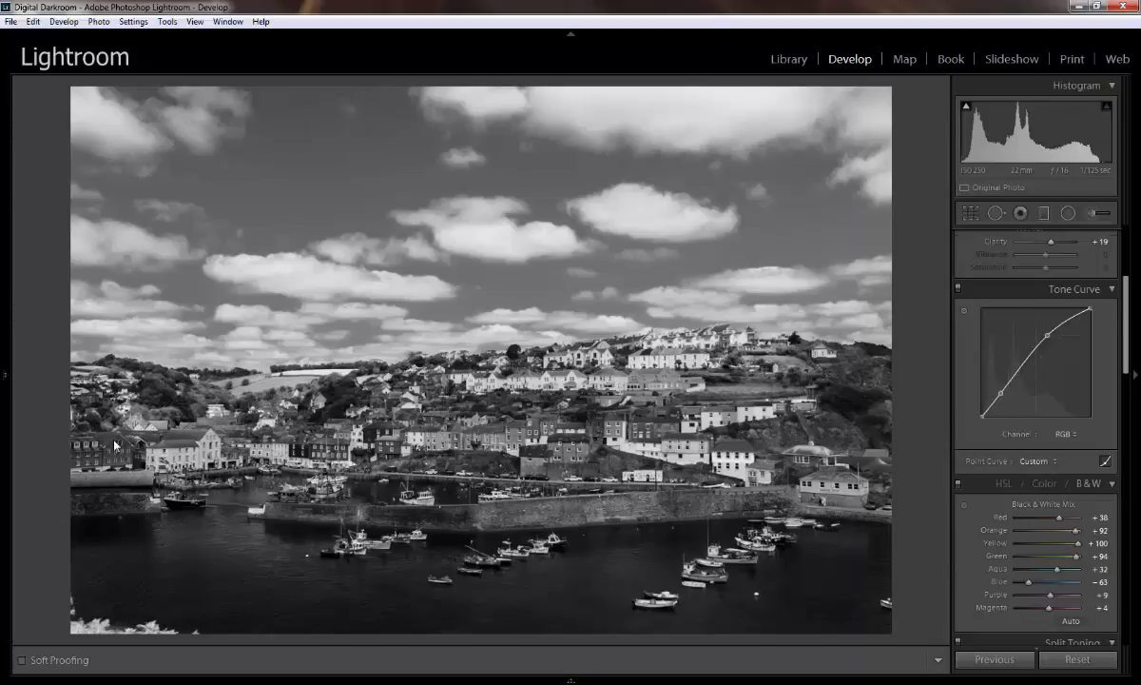
scroll(116, 444, down, 3)
scroll(115, 444, down, 1)
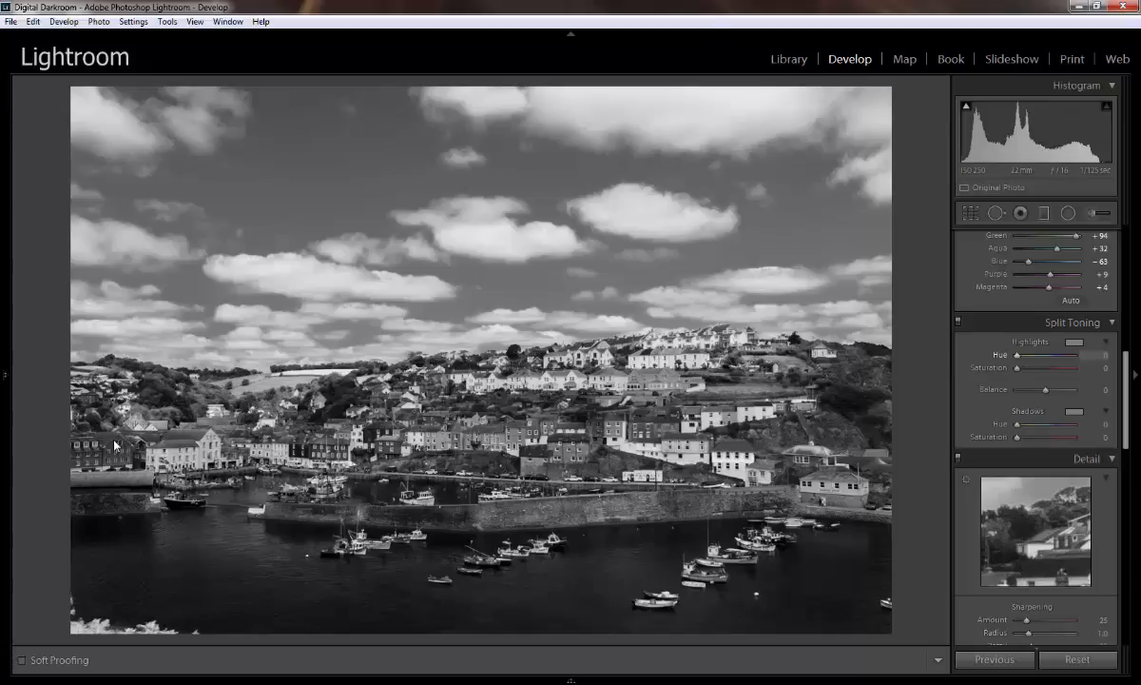
drag(1016, 355, 1034, 367)
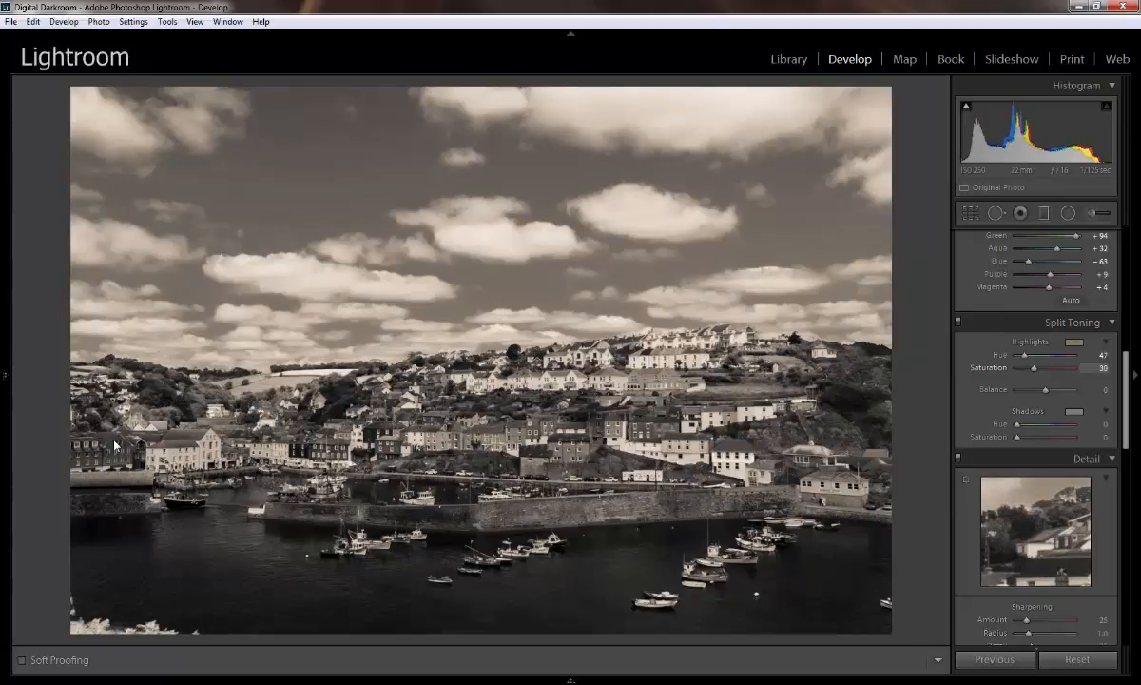
drag(1034, 367, 1017, 367)
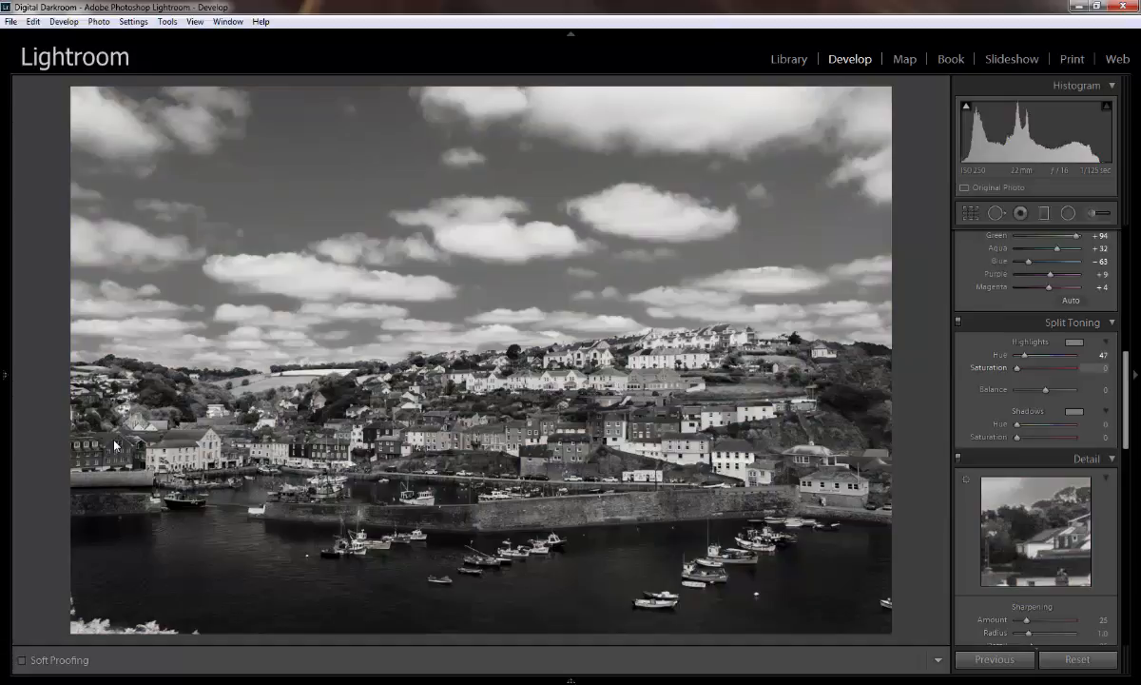
drag(1016, 367, 1025, 367)
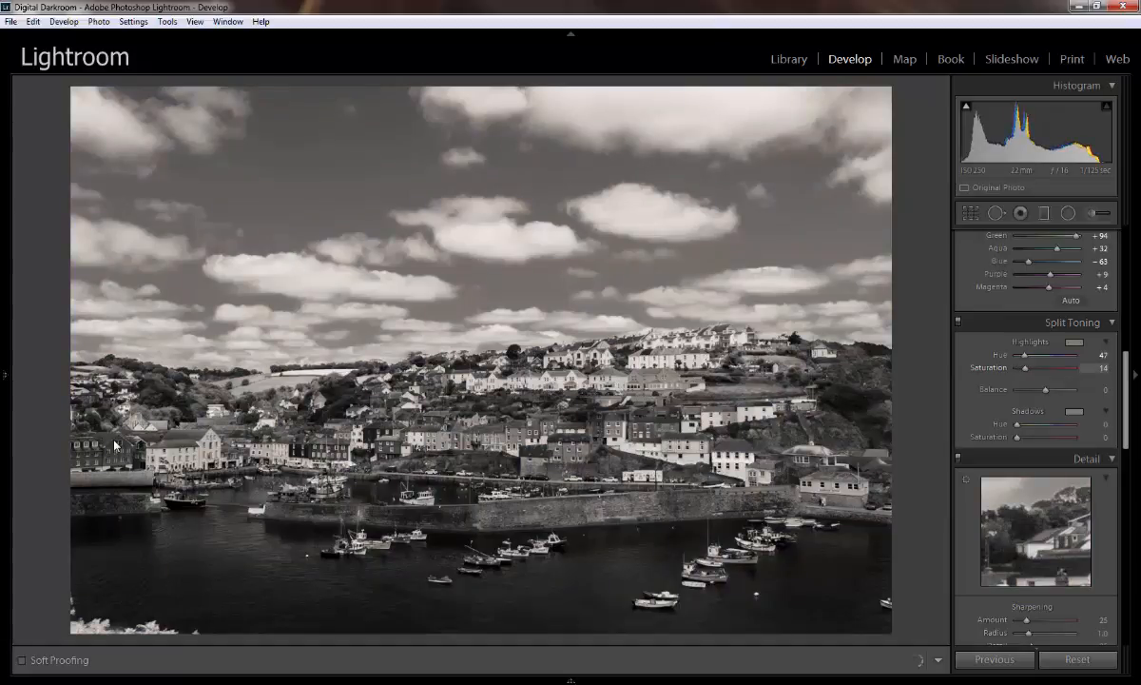
Step: Tint the split-toning shadows blue with Hue 214 and Saturation 12, and set the Balance to +21
mouse_move(1016, 424)
mouse_down()
mouse_move(1052, 424)
mouse_move(1023, 436)
mouse_up()
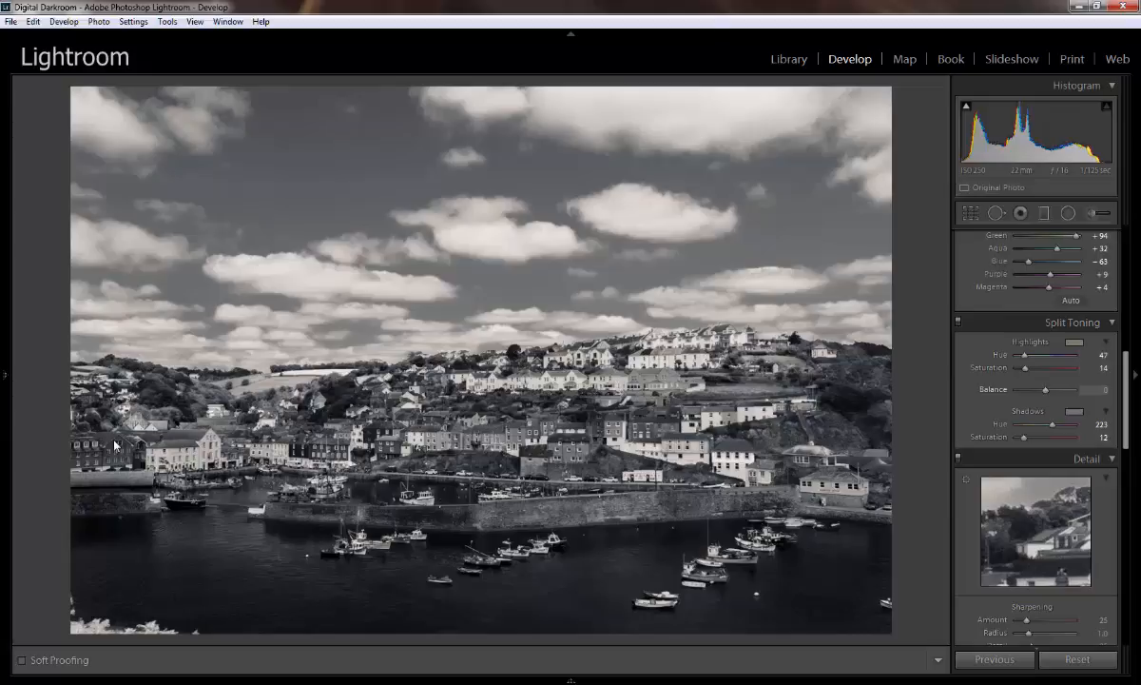
mouse_move(1045, 390)
mouse_down()
mouse_move(1031, 389)
mouse_move(1052, 390)
mouse_up()
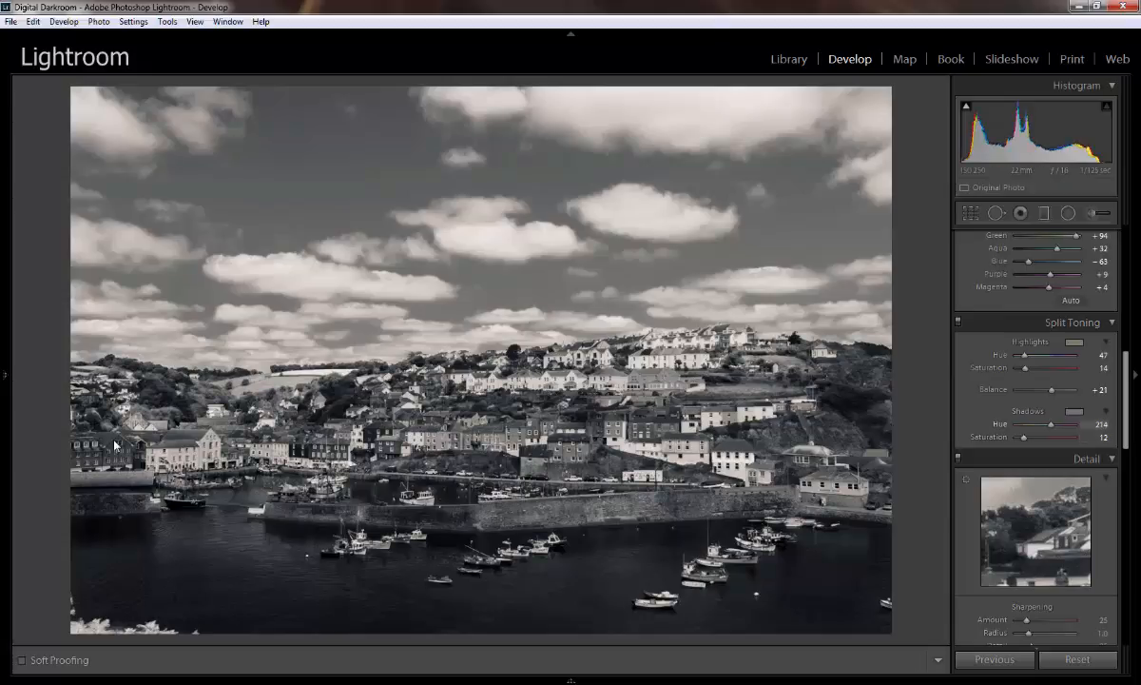
drag(1053, 425, 1050, 425)
key(plus)
key(plus)
key(Up)
key(Up)
key(Up)
key(Up)
key(Up)
key(Return)
Step: Enable profile corrections, chromatic aberration removal and Constrain Crop in the basic lens corrections
scroll(114, 445, down, 4)
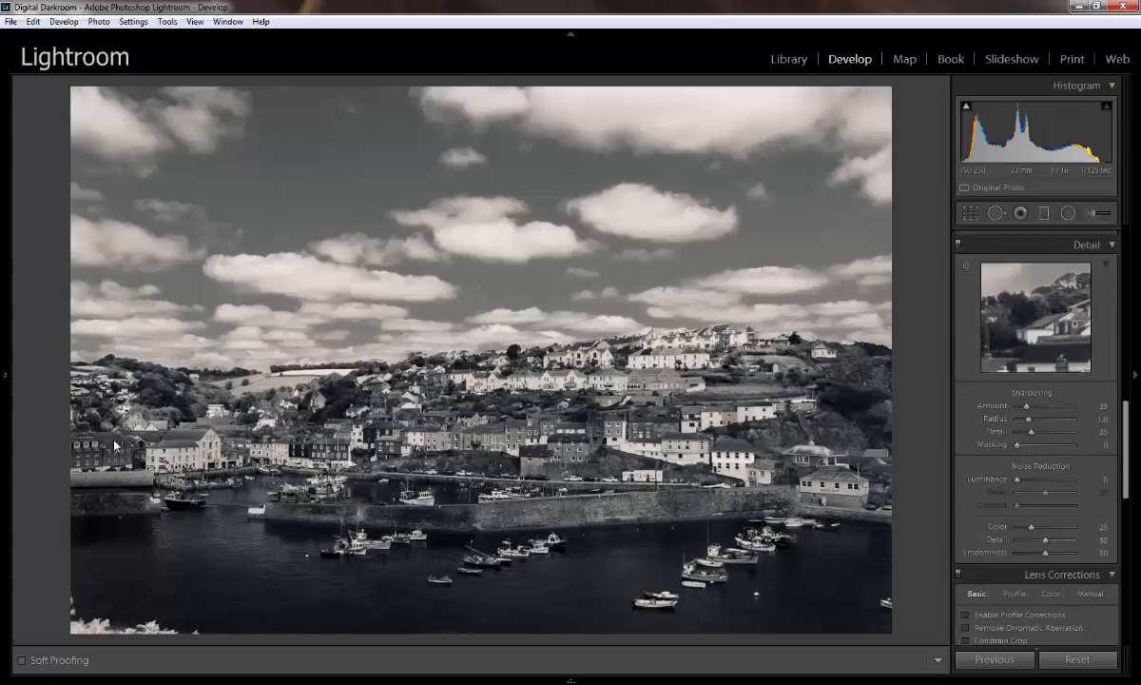
scroll(1034, 428, down, 4)
click(967, 400)
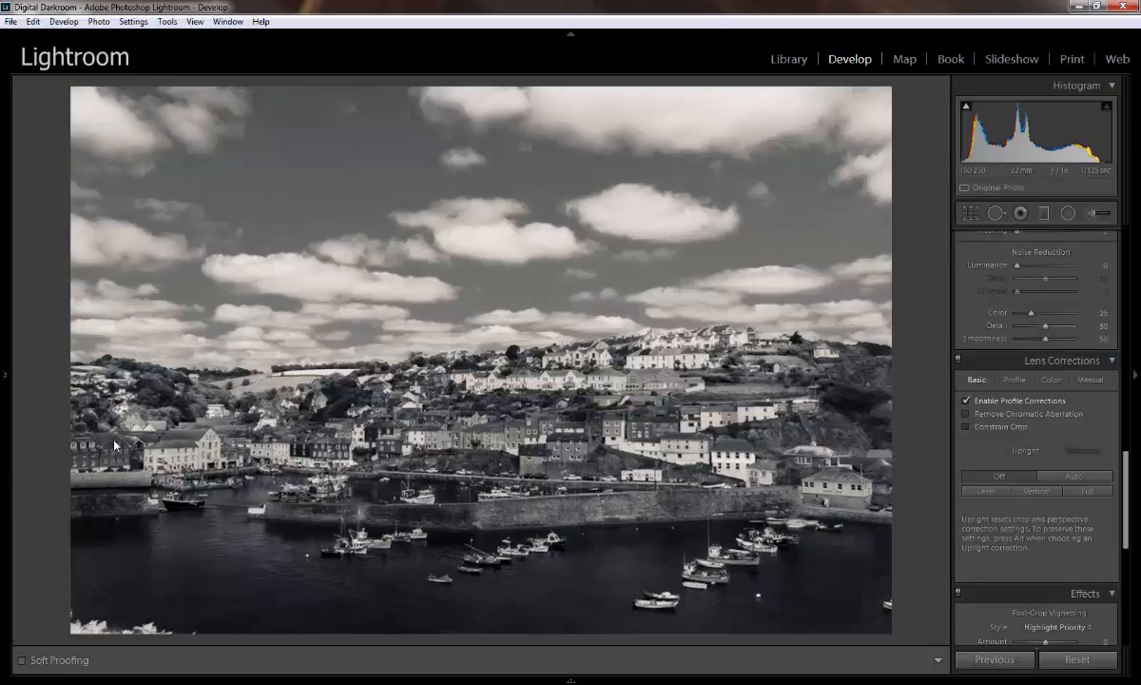
click(966, 414)
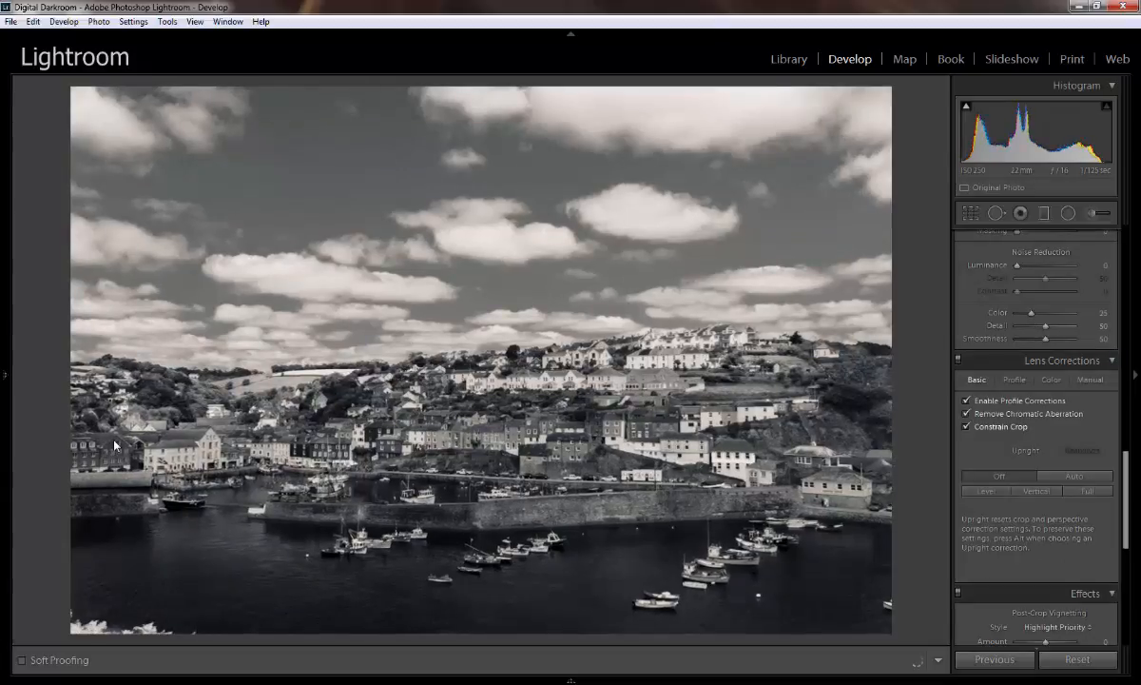
Step: Try a post-crop vignette Amount of −100, then reduce it to −2
scroll(1034, 428, down, 4)
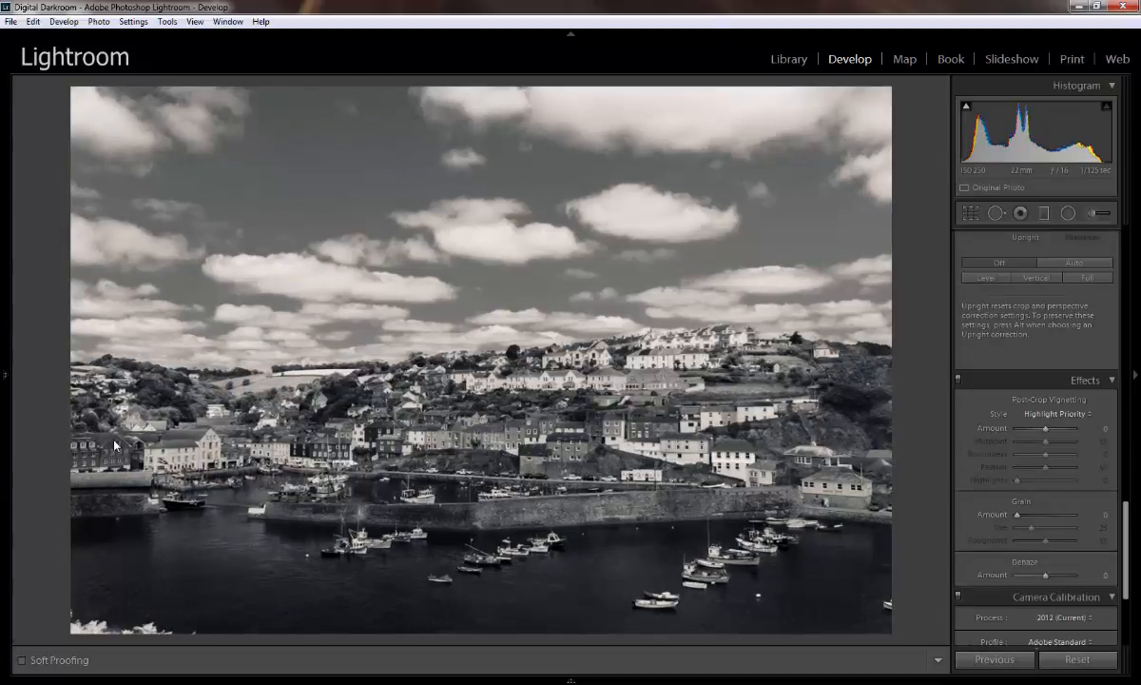
scroll(1034, 427, down, 2)
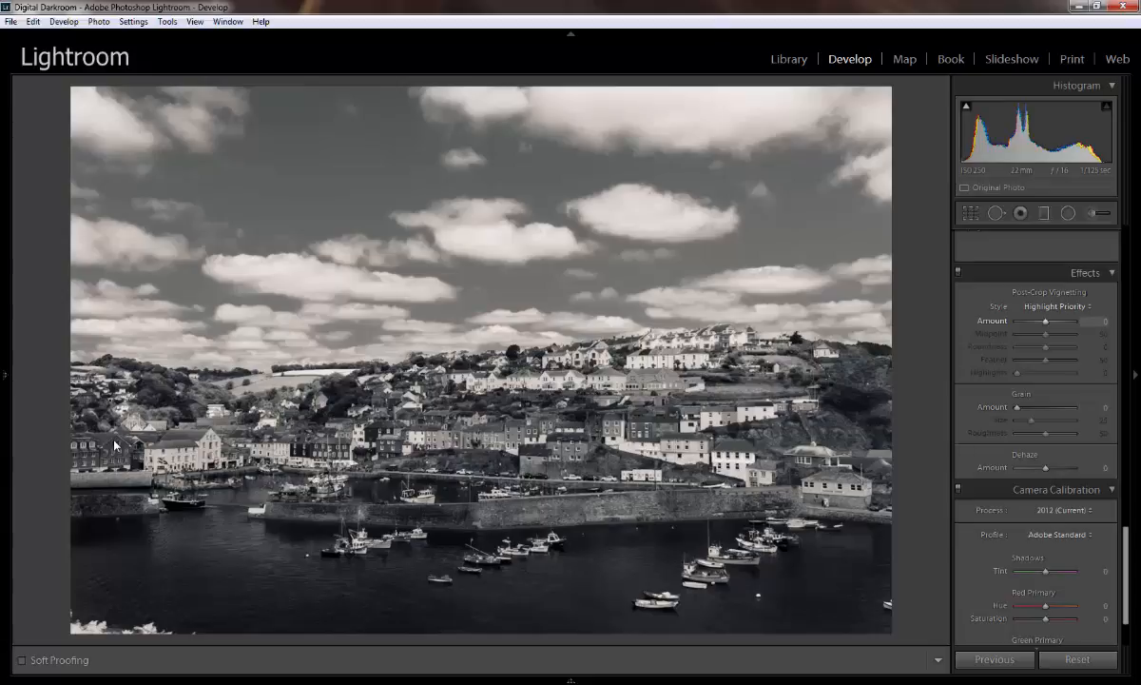
drag(1045, 320, 1015, 320)
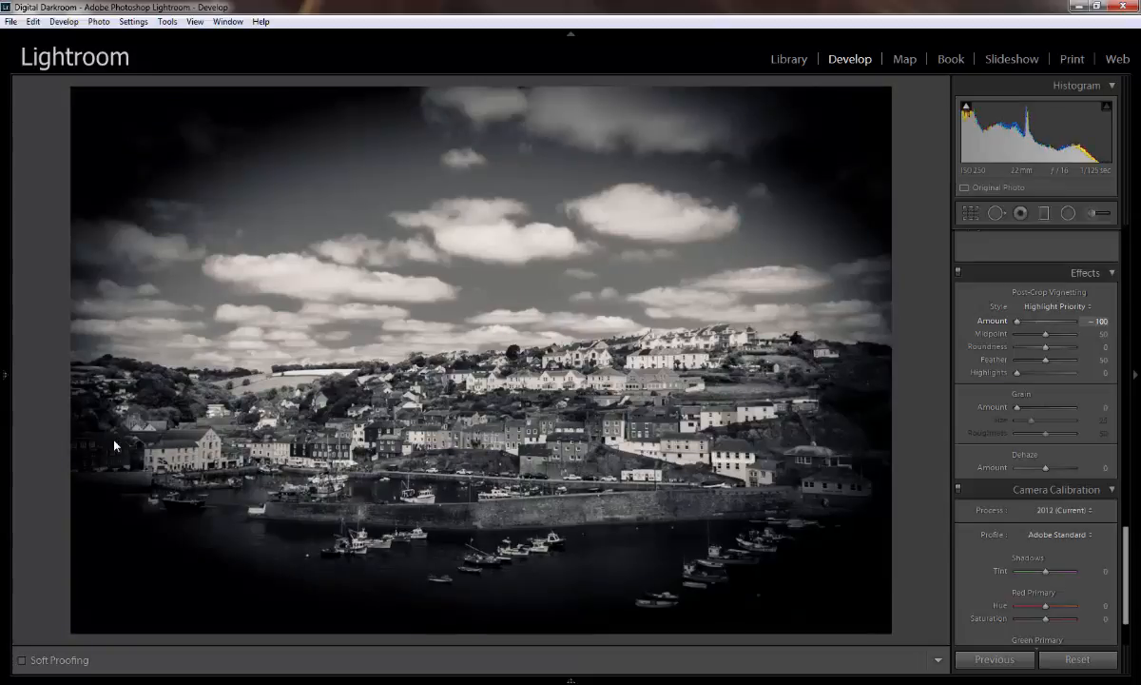
key(ctrl+z)
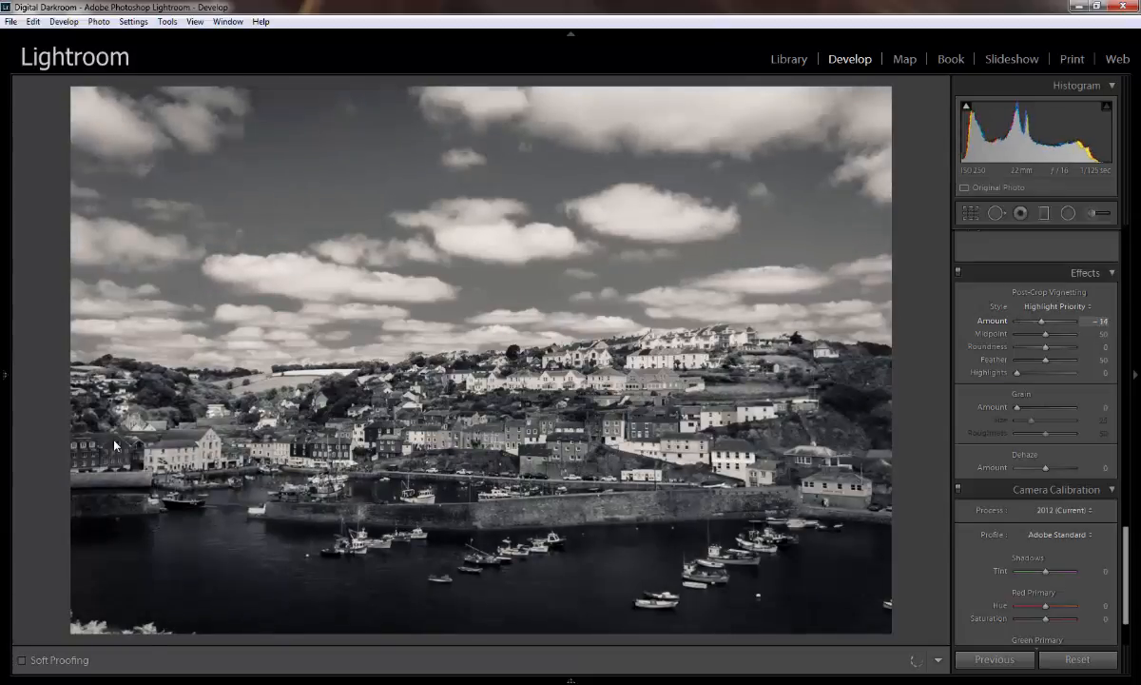
drag(1041, 322, 1045, 321)
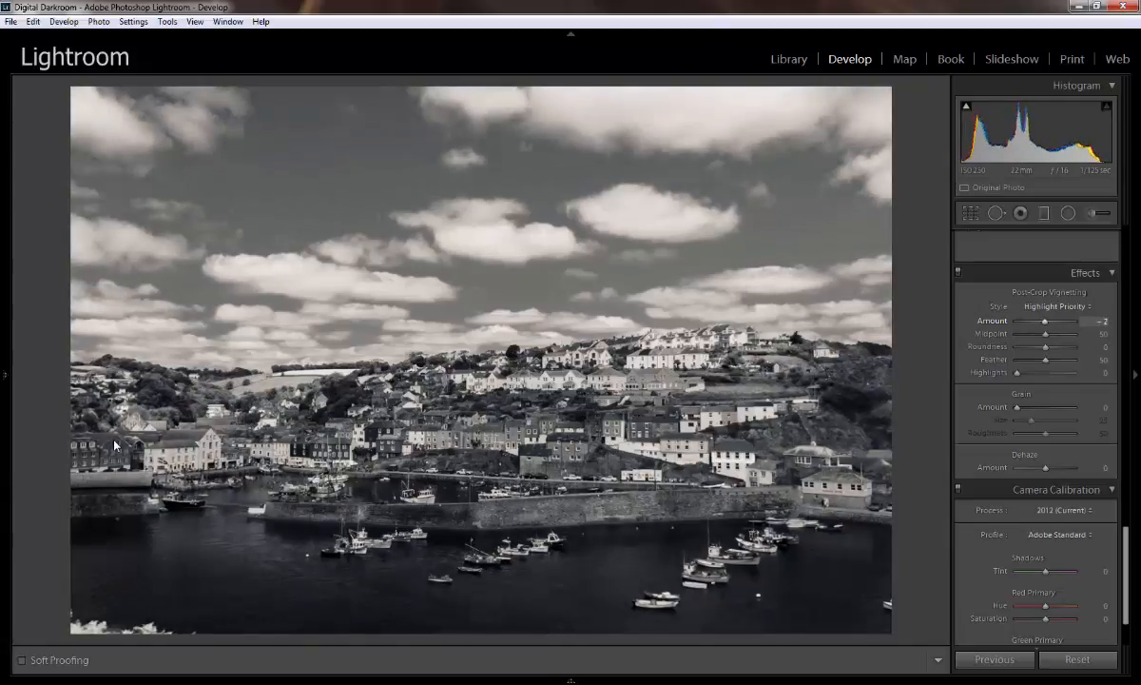
Step: Try a vignette with Midpoint 19 and Roundness −74, previewing it at Amount −100 before easing the Amount to −31
drag(1044, 321, 1016, 321)
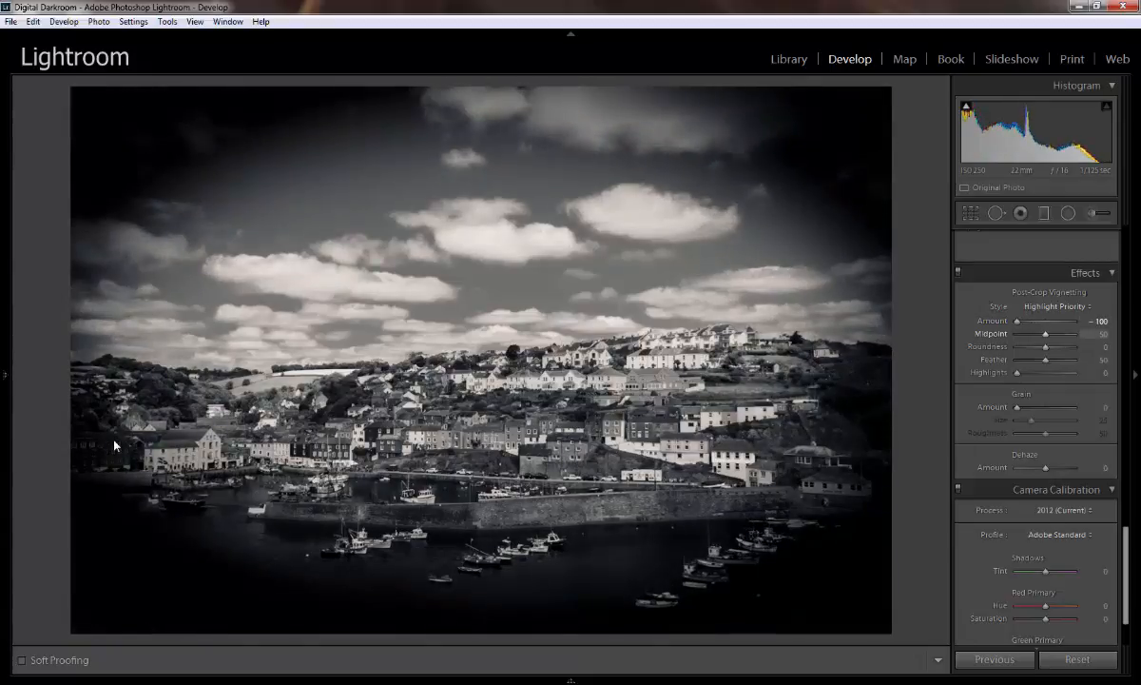
mouse_move(1045, 334)
mouse_down()
mouse_move(1016, 334)
mouse_move(1075, 334)
mouse_move(1045, 334)
mouse_up()
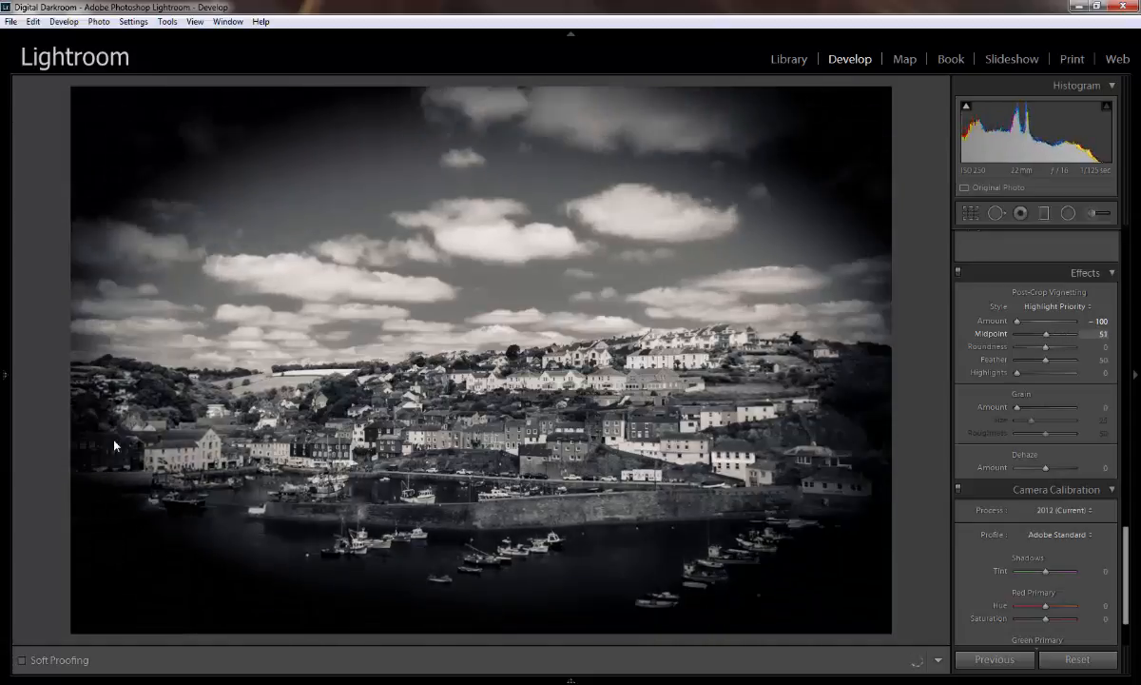
drag(1046, 346, 1036, 321)
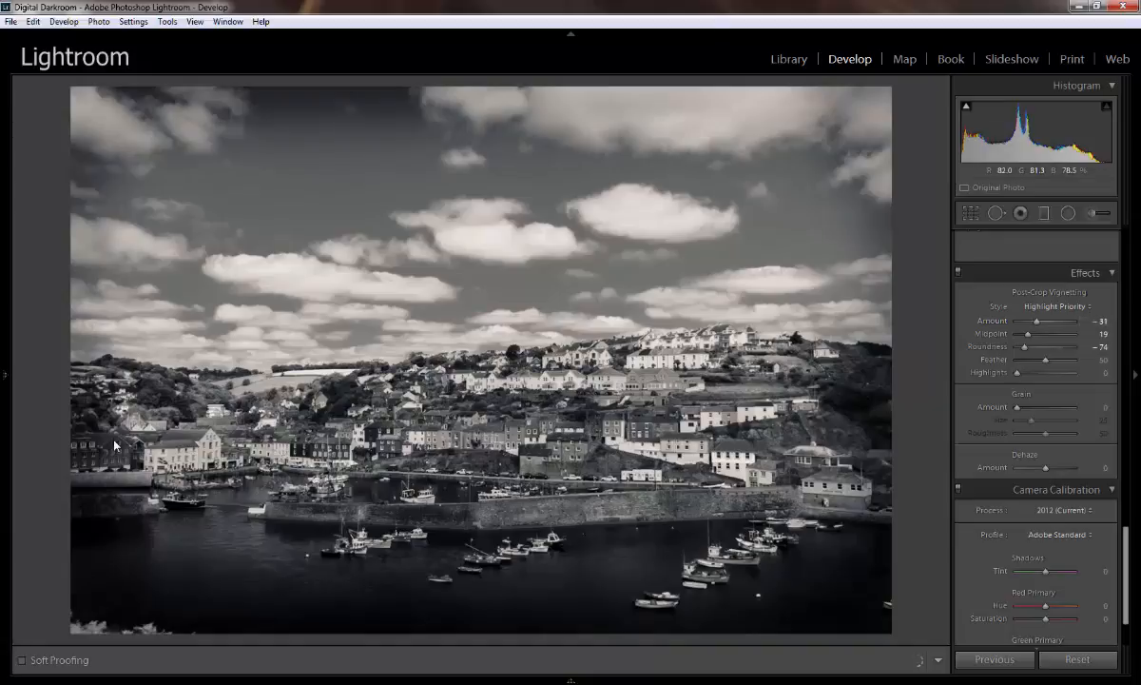
Step: Try vignette Roundness +100 with Amount −19, and inspect the harbour buildings close up
drag(1036, 321, 1074, 347)
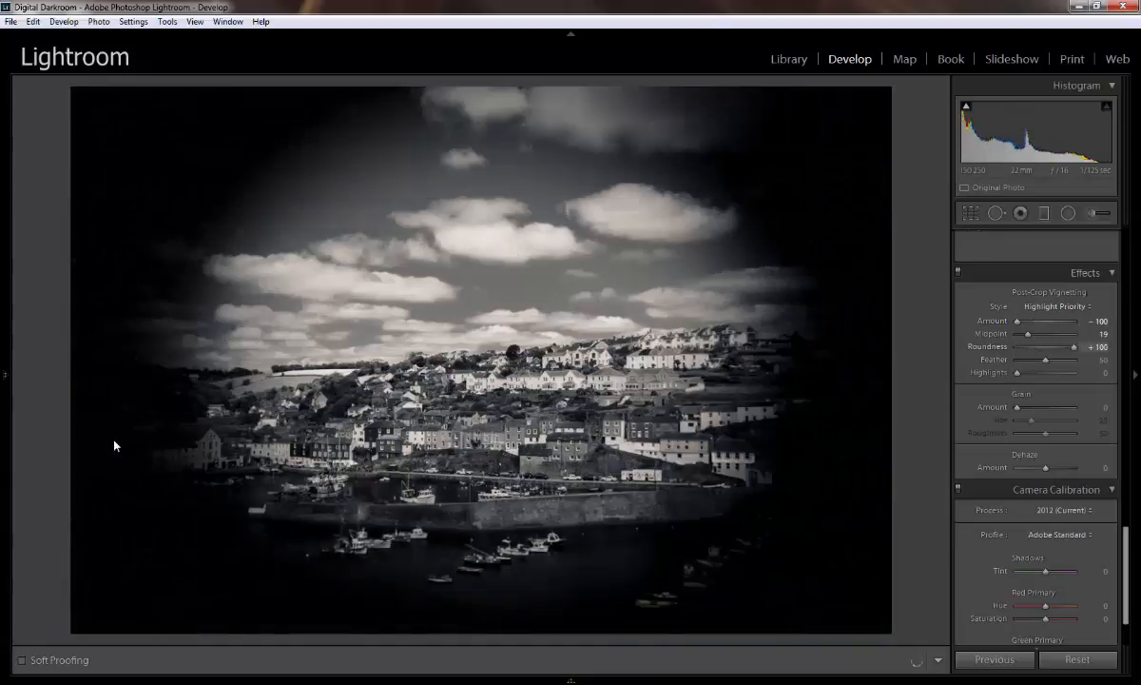
drag(1016, 321, 1040, 321)
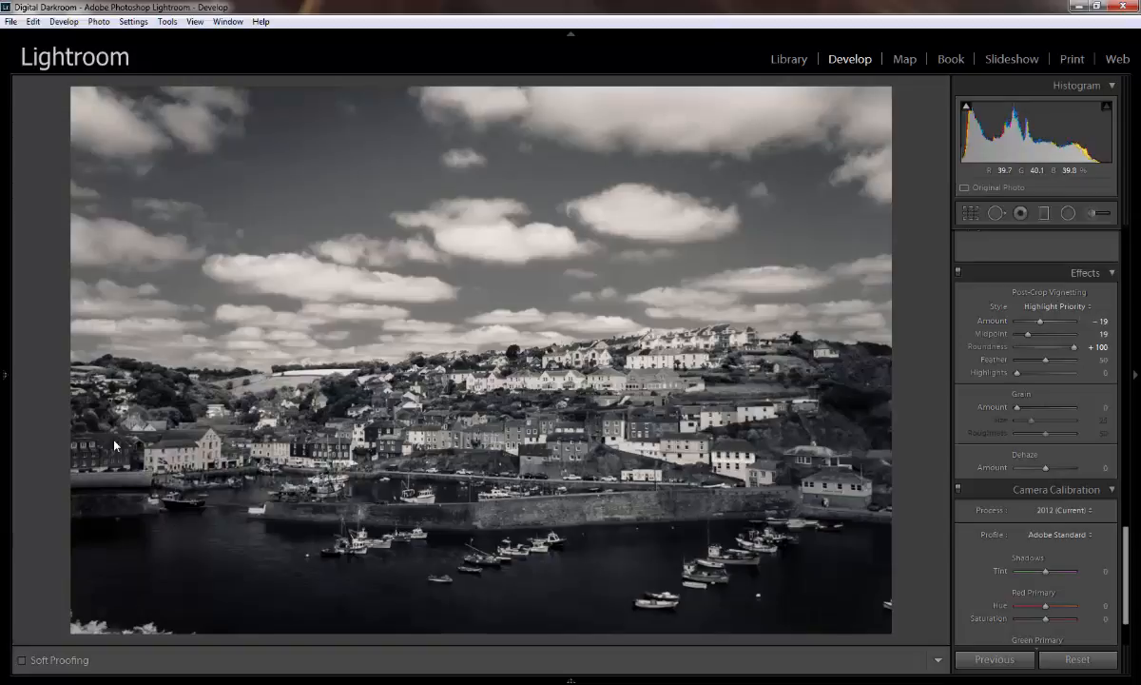
click(114, 444)
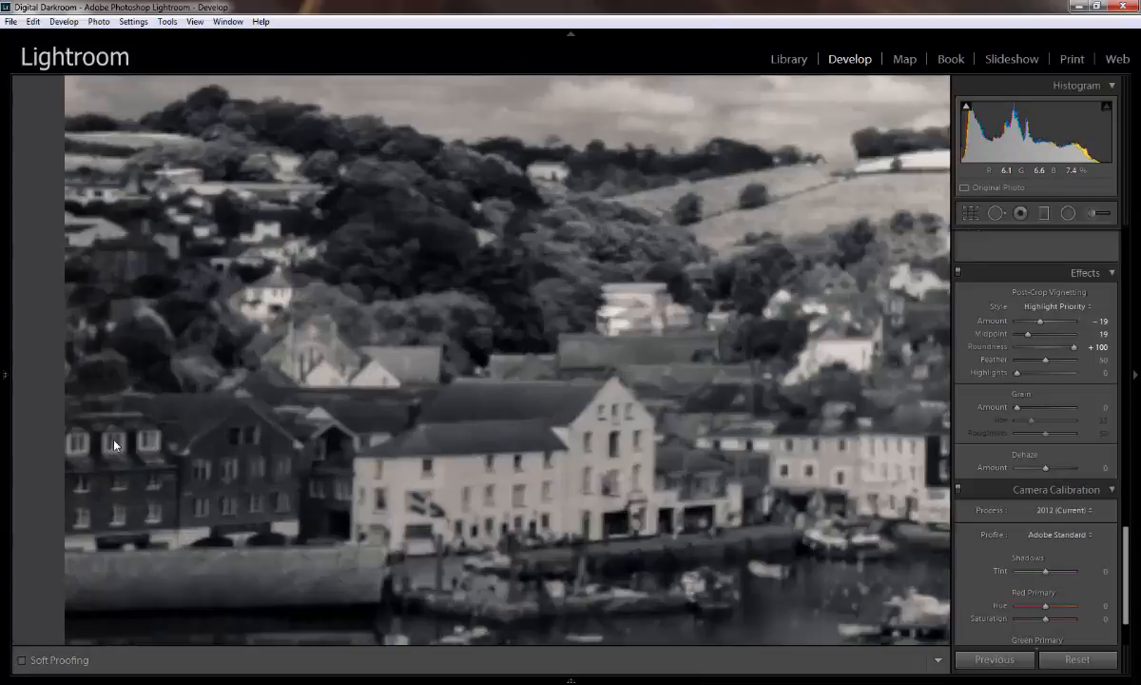
click(115, 444)
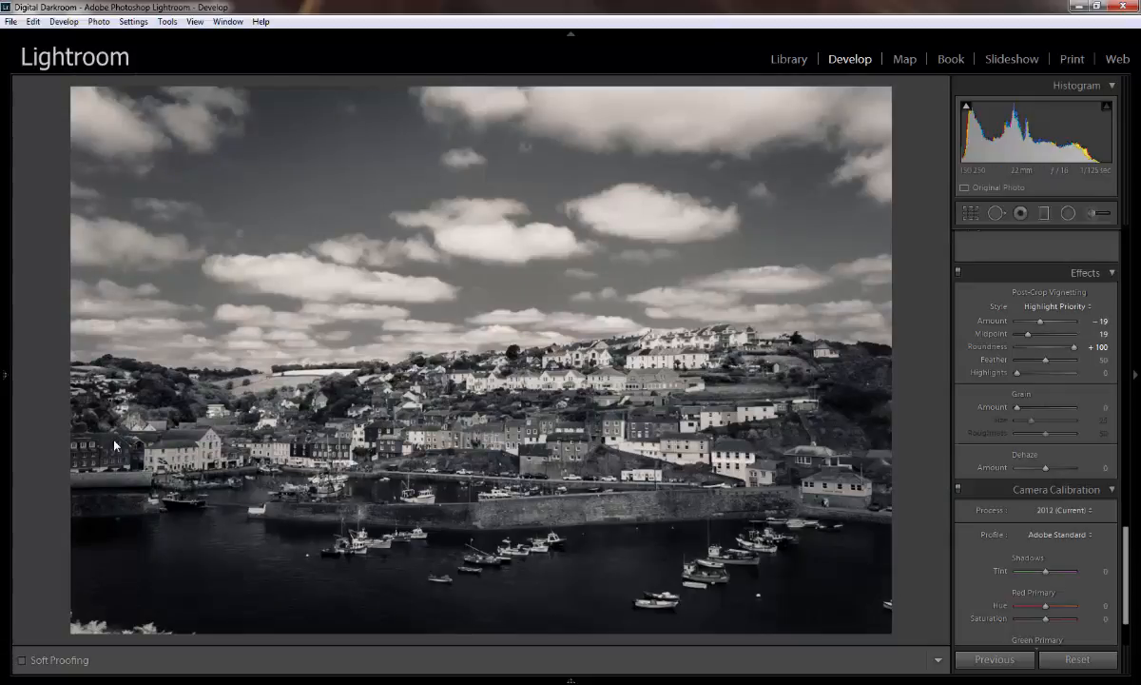
Step: Set the vignette's Roundness to −12 and Amount to −100, then compare Feather 0 with Feather 100 and keep 100
mouse_move(1074, 347)
mouse_down()
mouse_move(1042, 347)
mouse_move(1016, 321)
mouse_up()
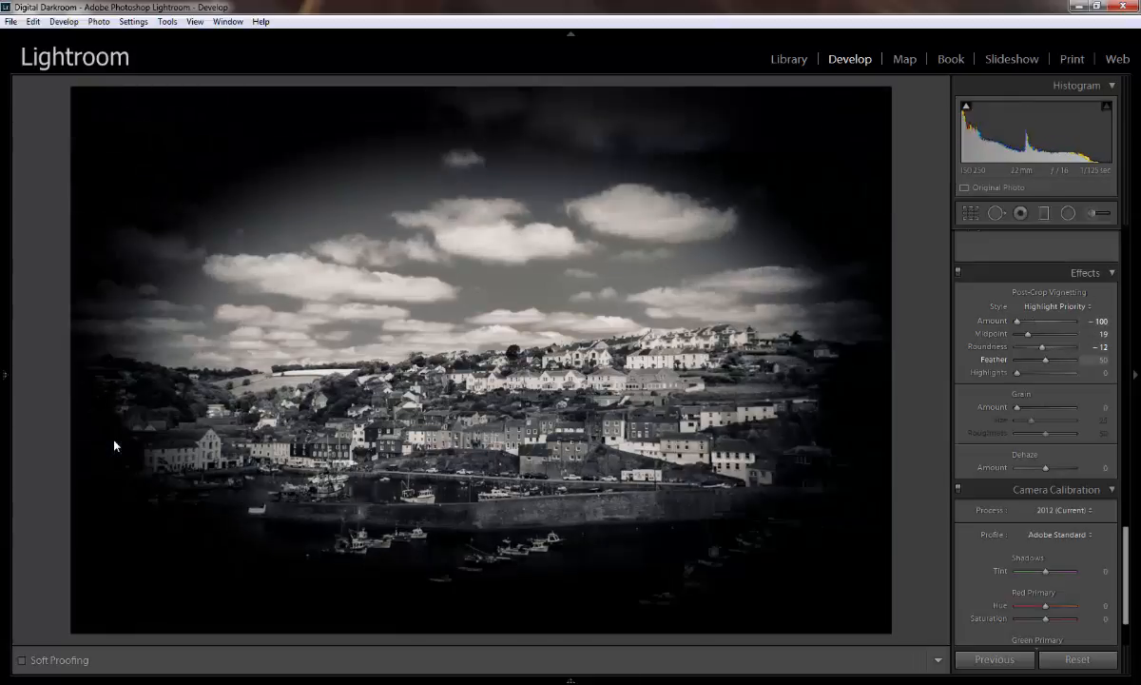
drag(1045, 361, 1016, 361)
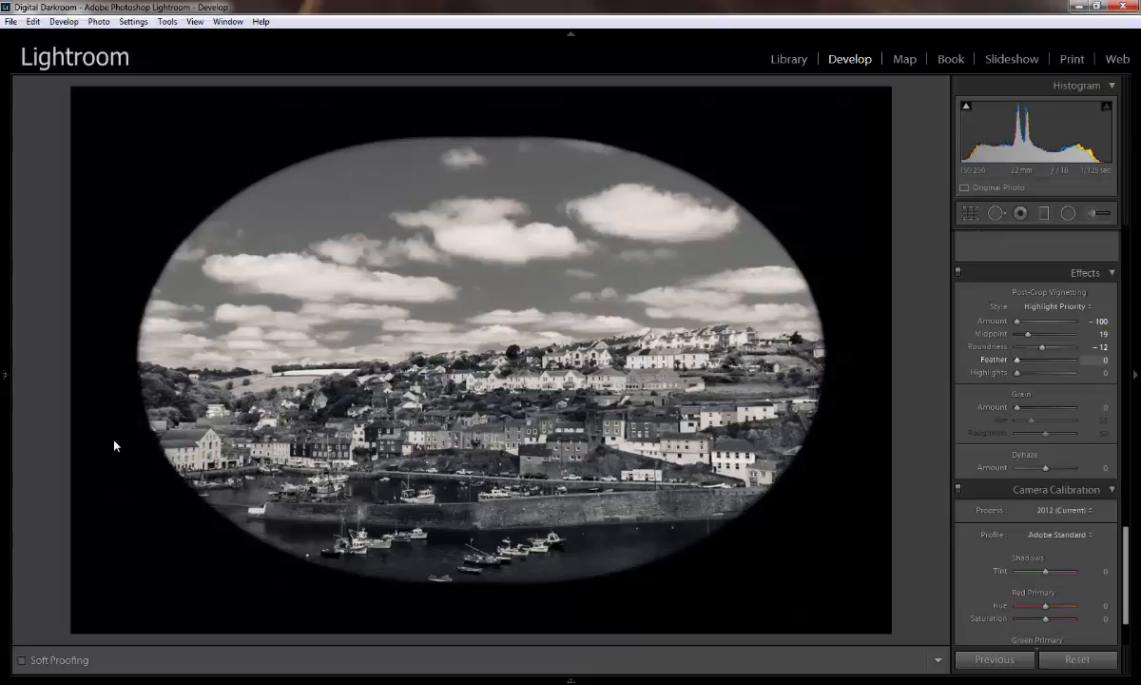
drag(1016, 360, 1073, 360)
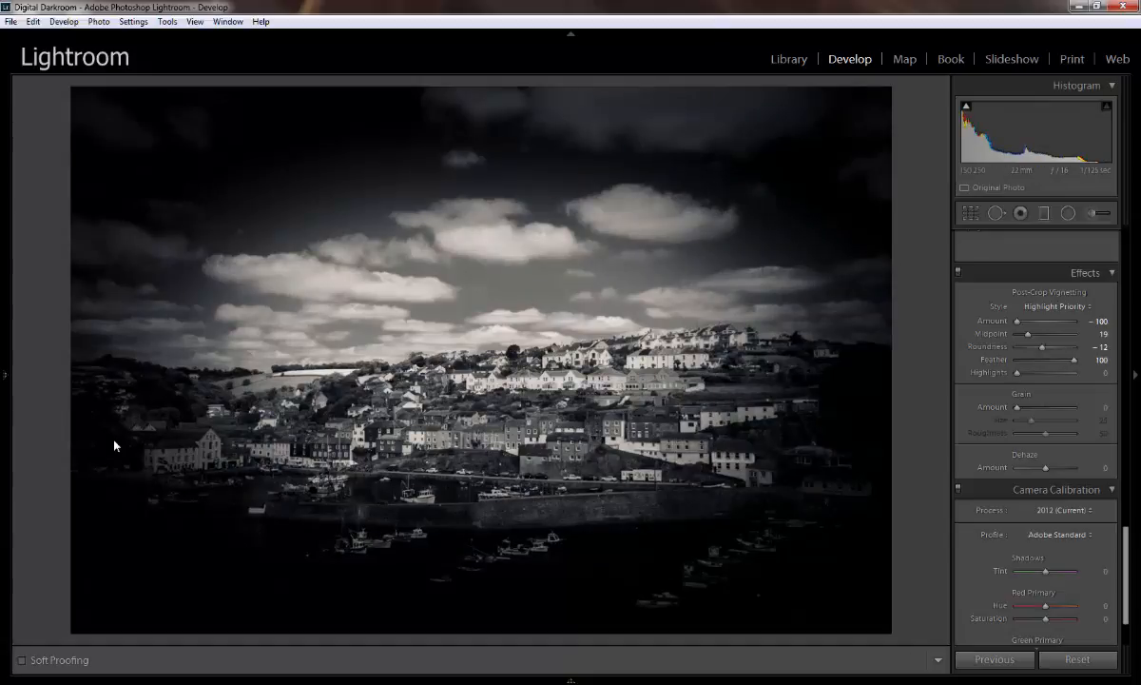
Step: Refine the vignette to Amount −45, Midpoint 24, Roundness −55 and Highlights 61
drag(1016, 321, 1034, 333)
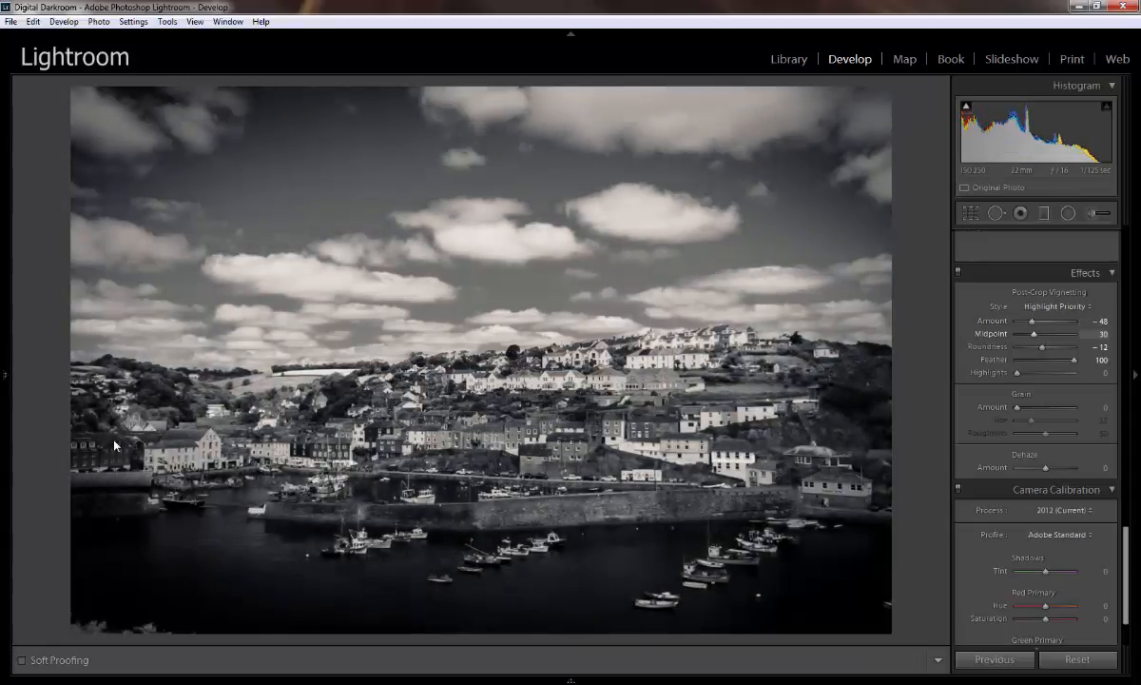
drag(1032, 321, 1036, 321)
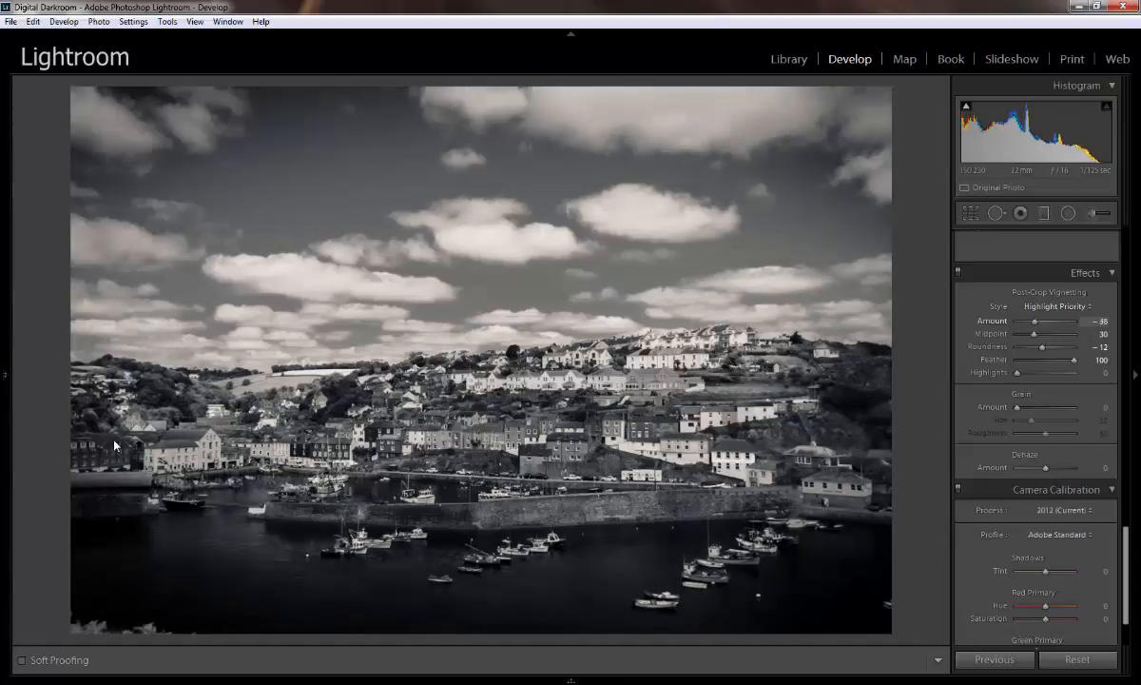
drag(1035, 321, 1035, 322)
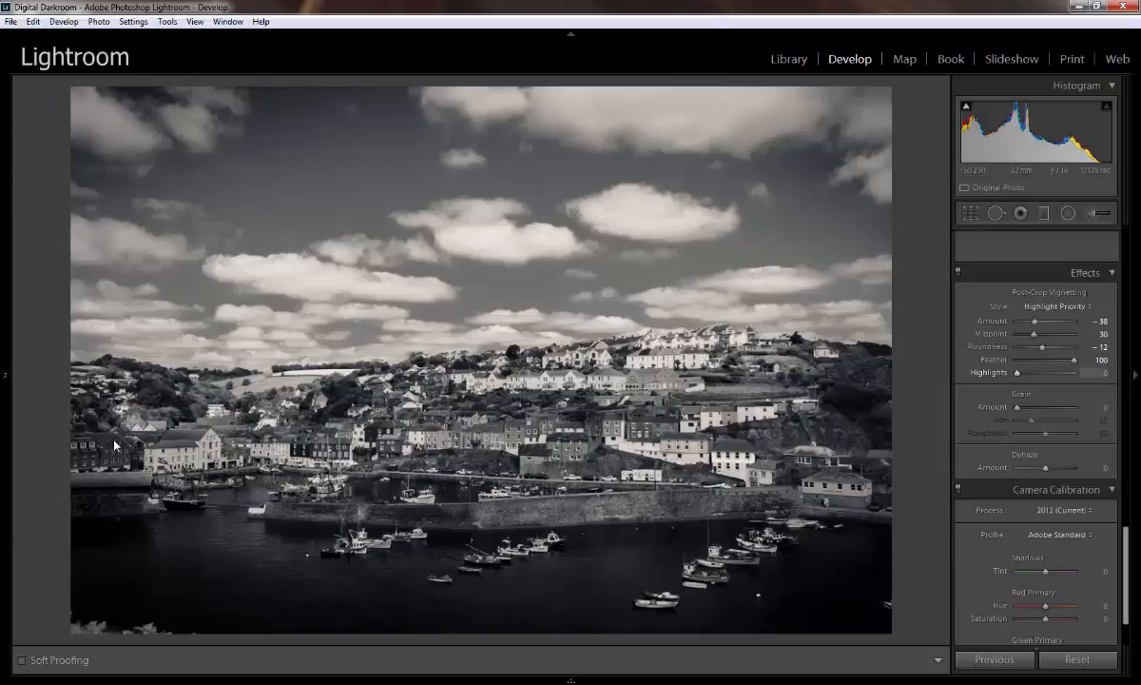
mouse_move(1018, 371)
mouse_down()
mouse_move(1074, 372)
mouse_move(1016, 373)
mouse_move(1049, 372)
mouse_up()
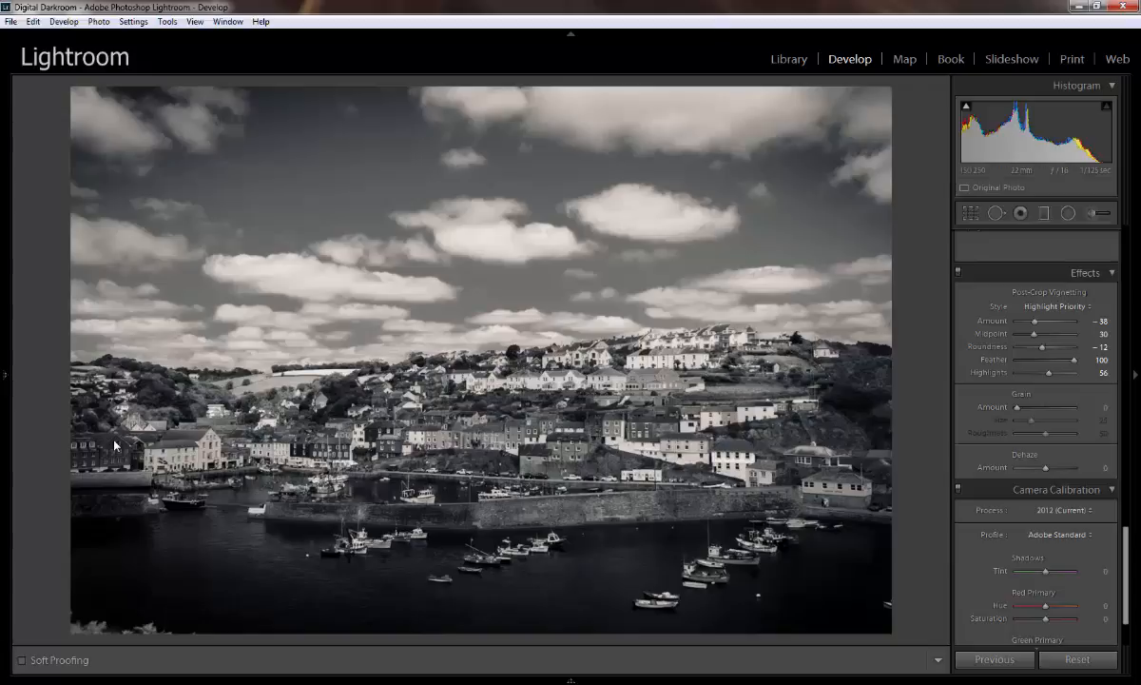
mouse_move(1048, 373)
mouse_down()
mouse_move(1029, 347)
mouse_move(1032, 322)
mouse_move(1031, 333)
mouse_up()
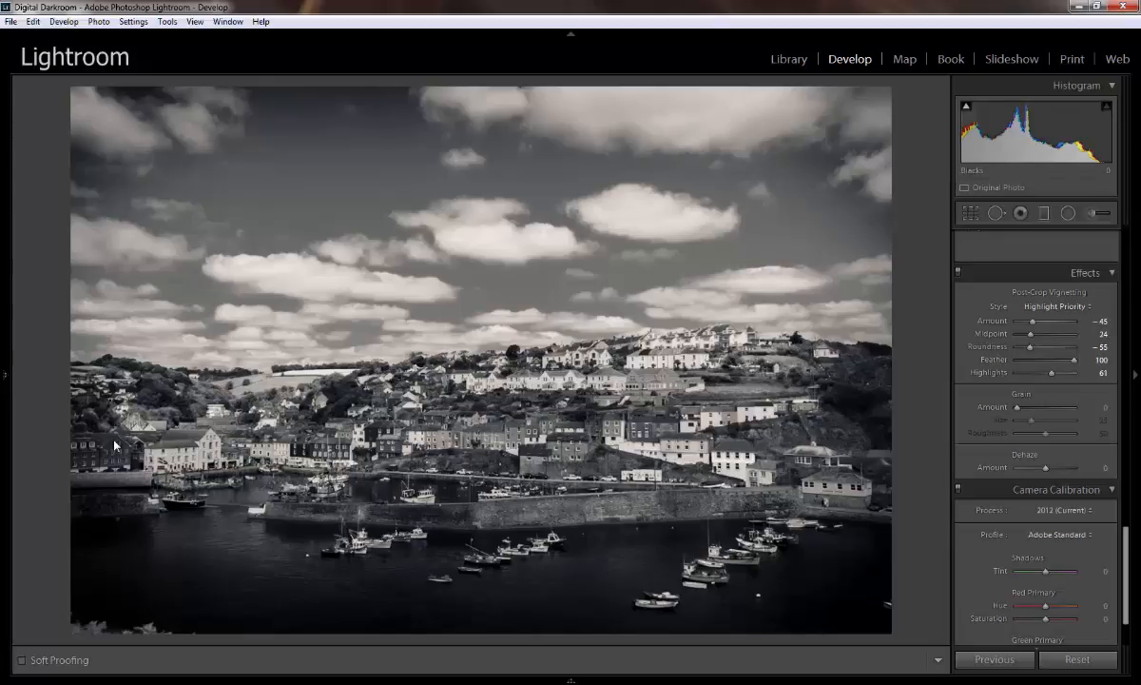
Step: Check the photo for shadow clipping and raise Blacks to +21 in the Basic adjustments
key(j)
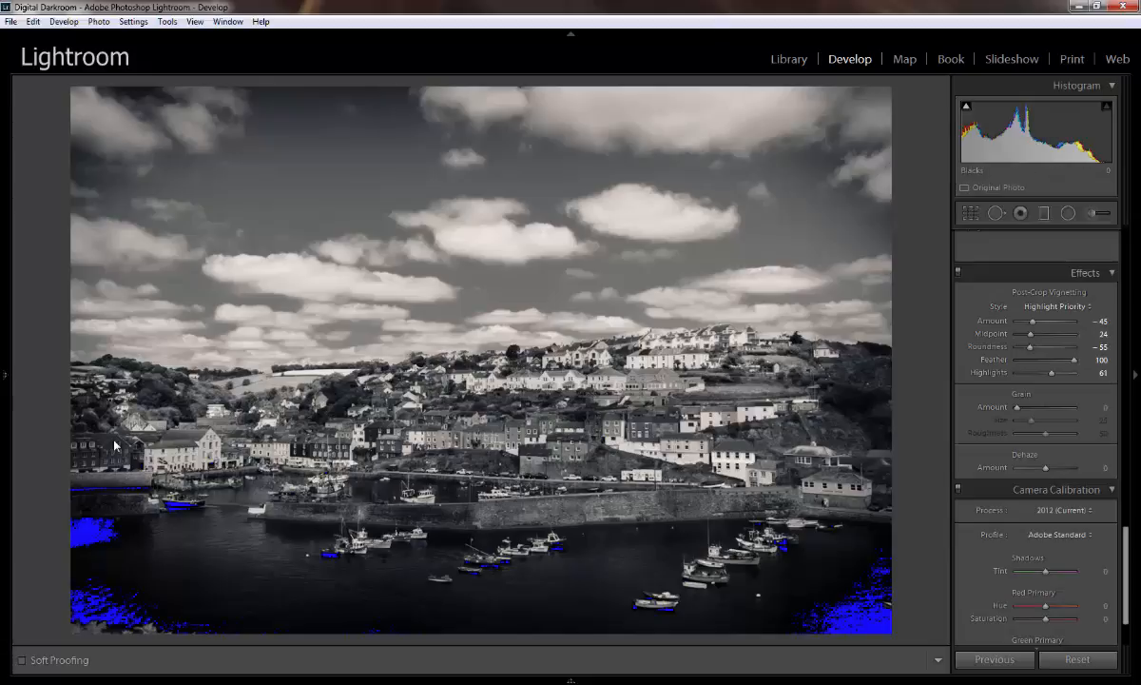
scroll(1036, 437, up, 6)
scroll(1065, 502, up, 5)
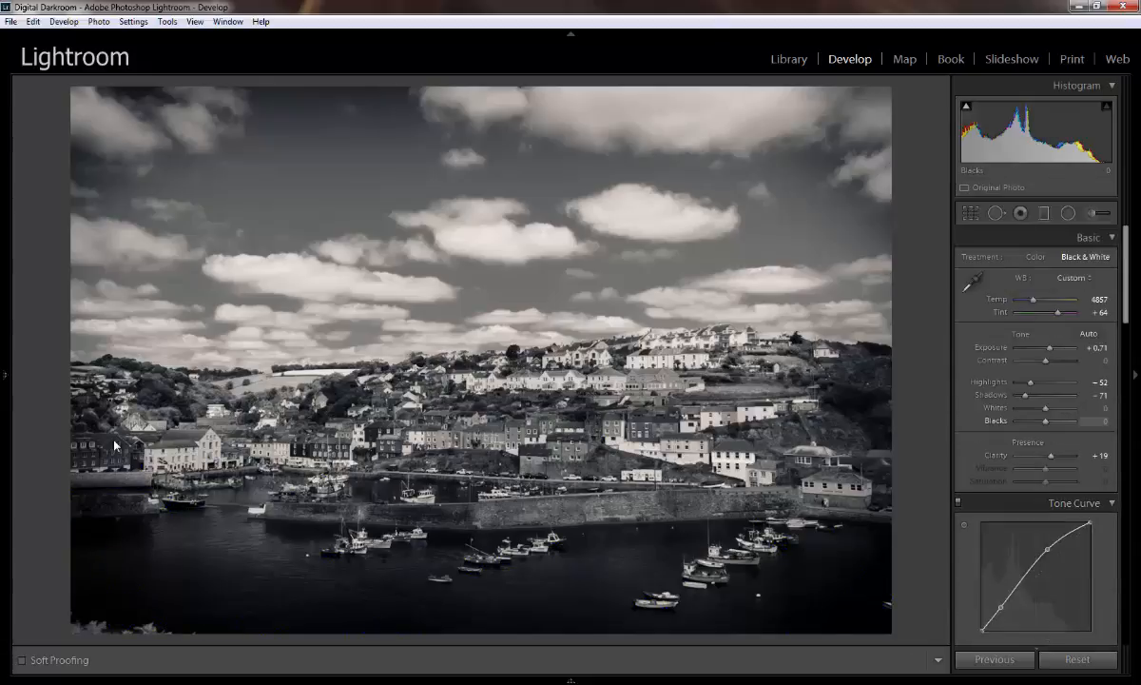
drag(1044, 421, 1050, 421)
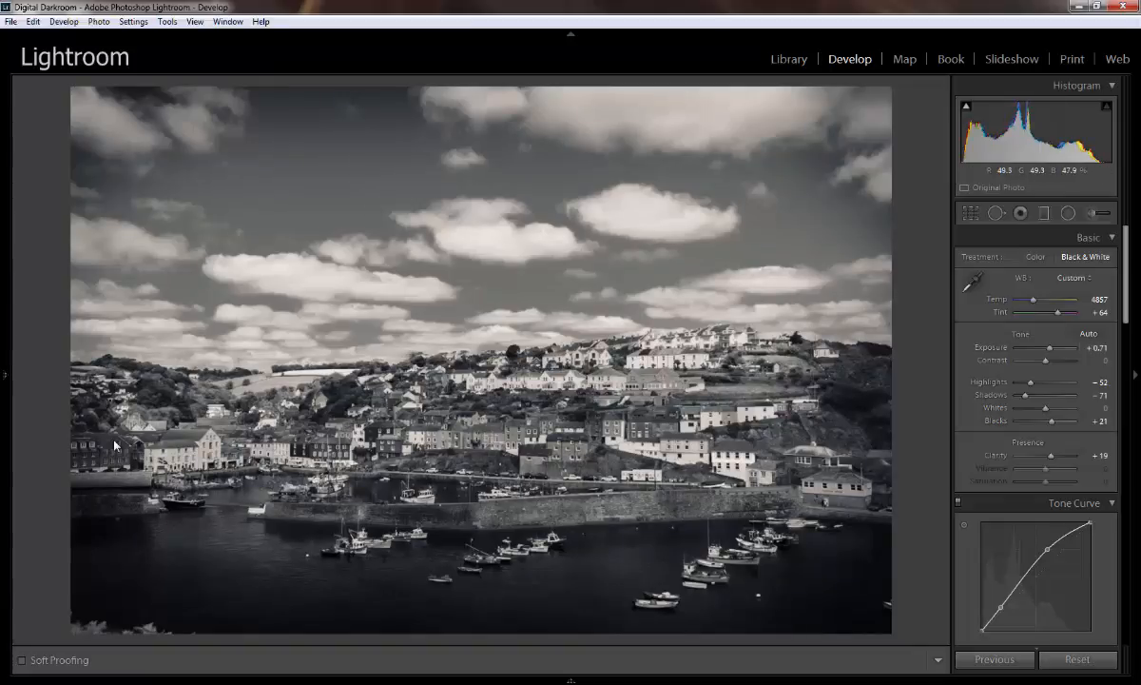
scroll(1036, 428, down, 3)
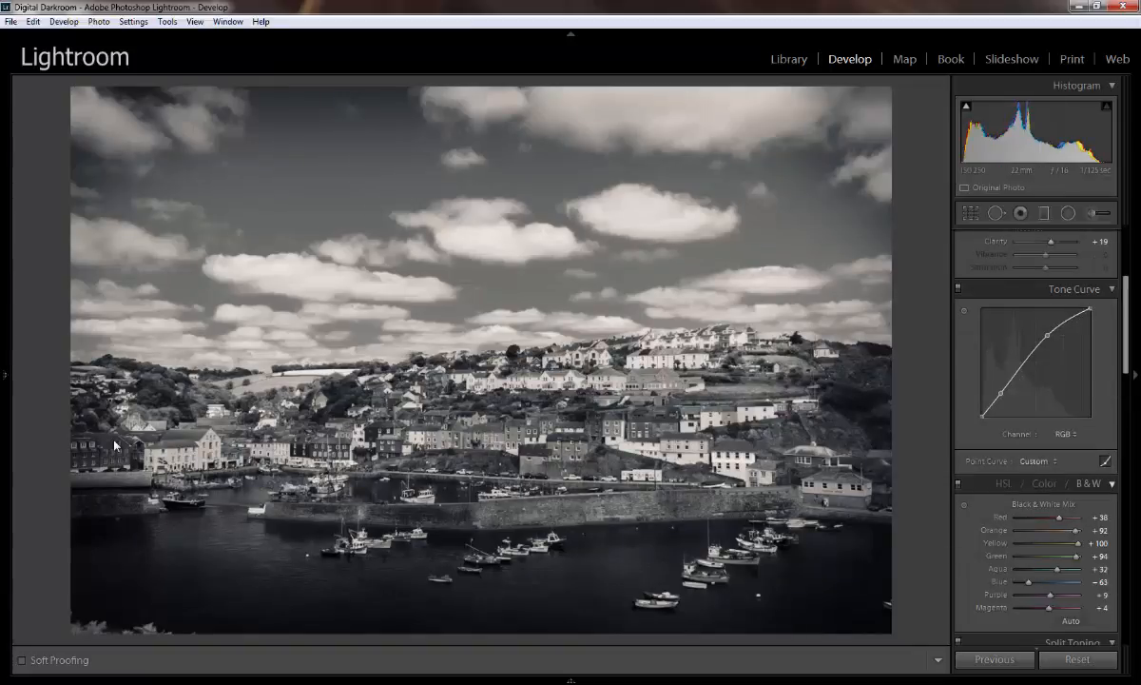
Step: Add film grain to the photo and try a grain Amount of 80
scroll(1036, 428, down, 4)
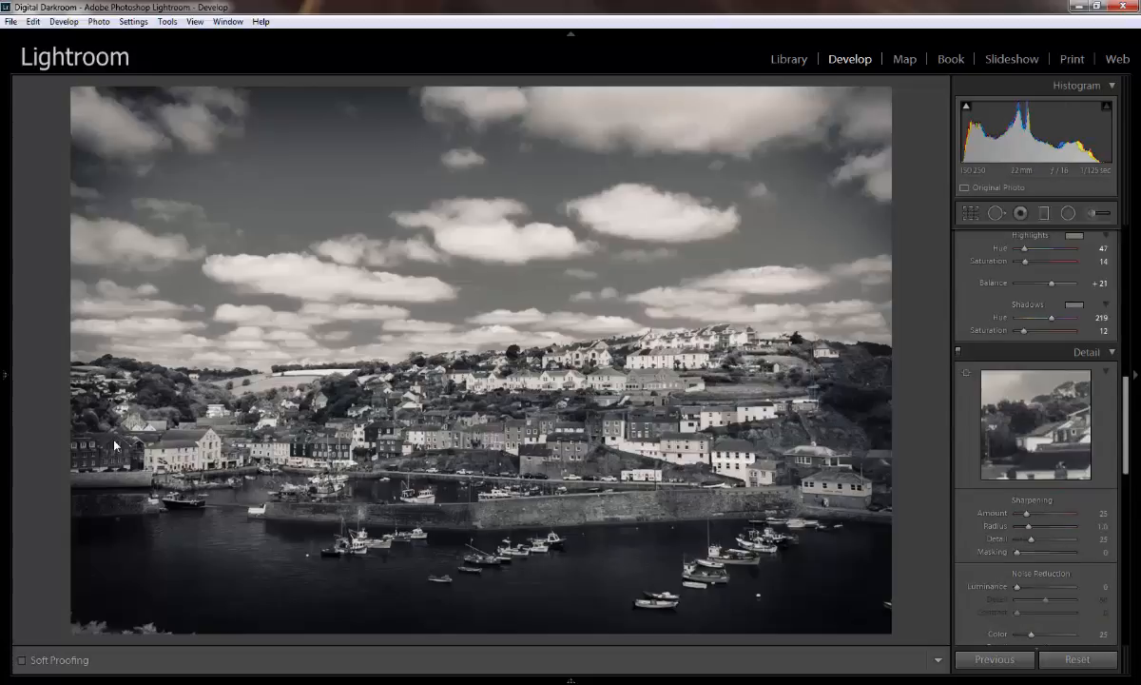
scroll(1036, 428, down, 5)
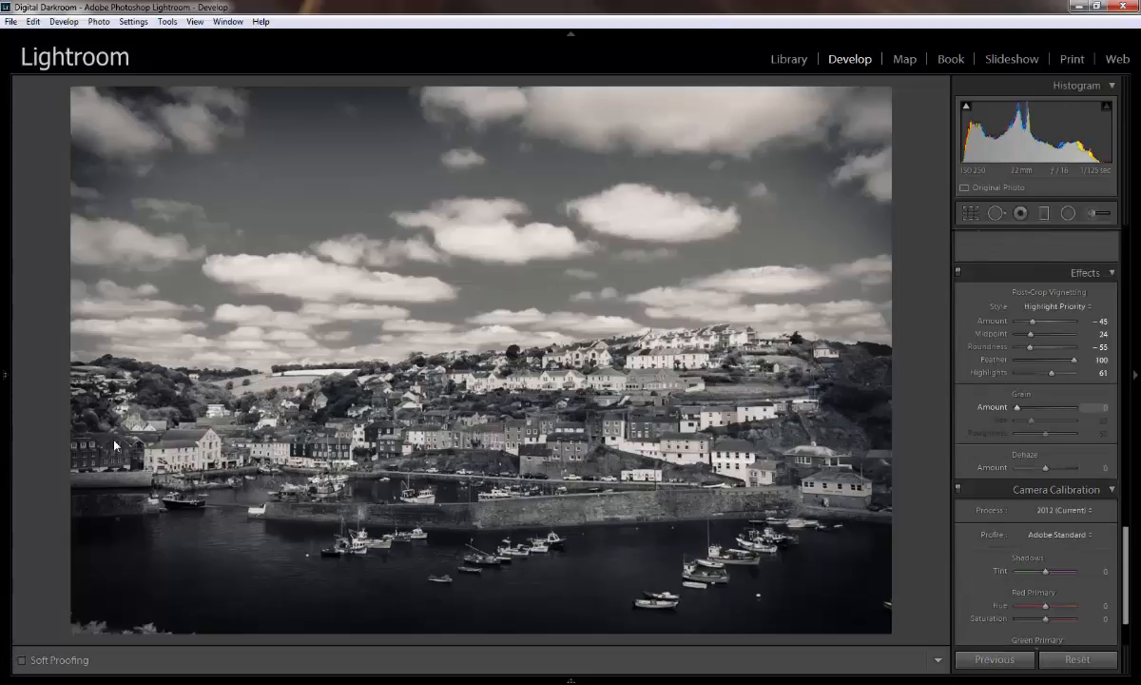
mouse_move(1017, 407)
mouse_down()
mouse_move(1060, 407)
mouse_move(1017, 407)
mouse_up()
key(plus)
key(plus)
key(plus)
key(plus)
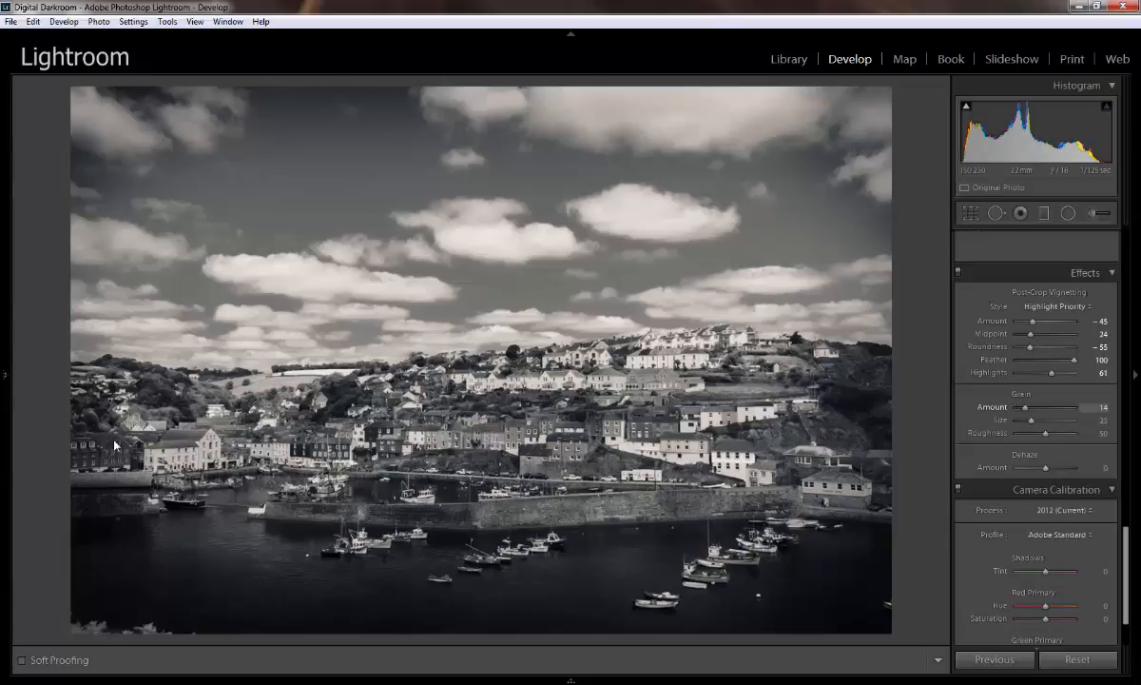
key(plus)
key(plus)
text(80)
key(Tab)
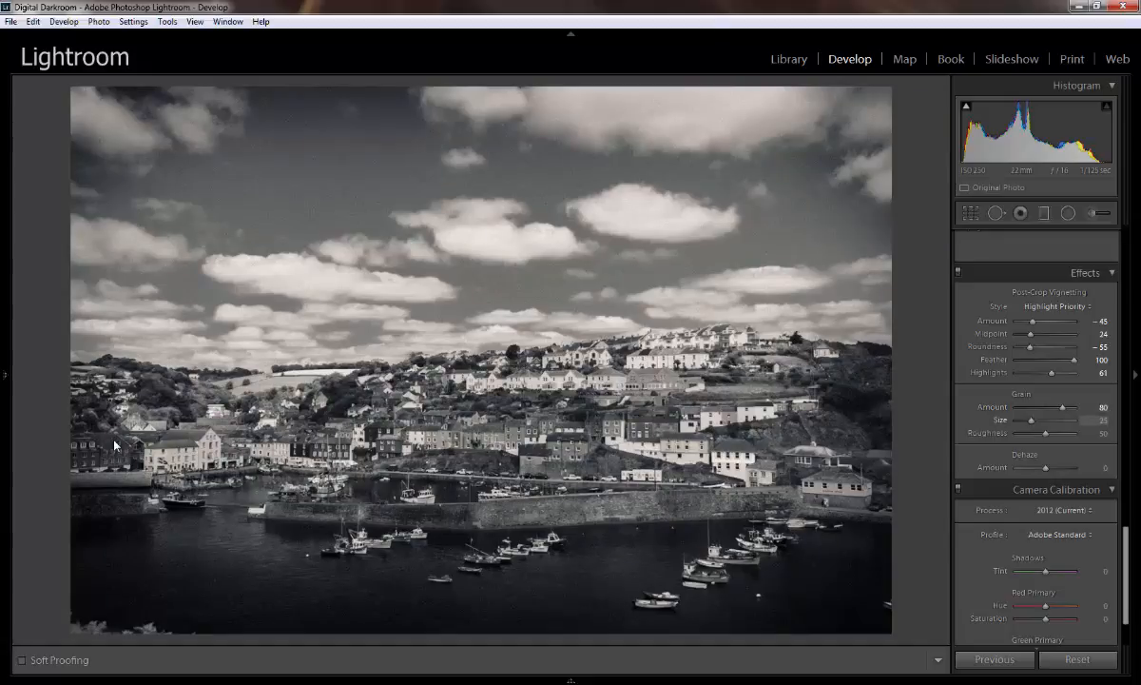
Step: Try a grain Size of 68 and compare grain Roughness 0 with 100
text(68)
key(Tab)
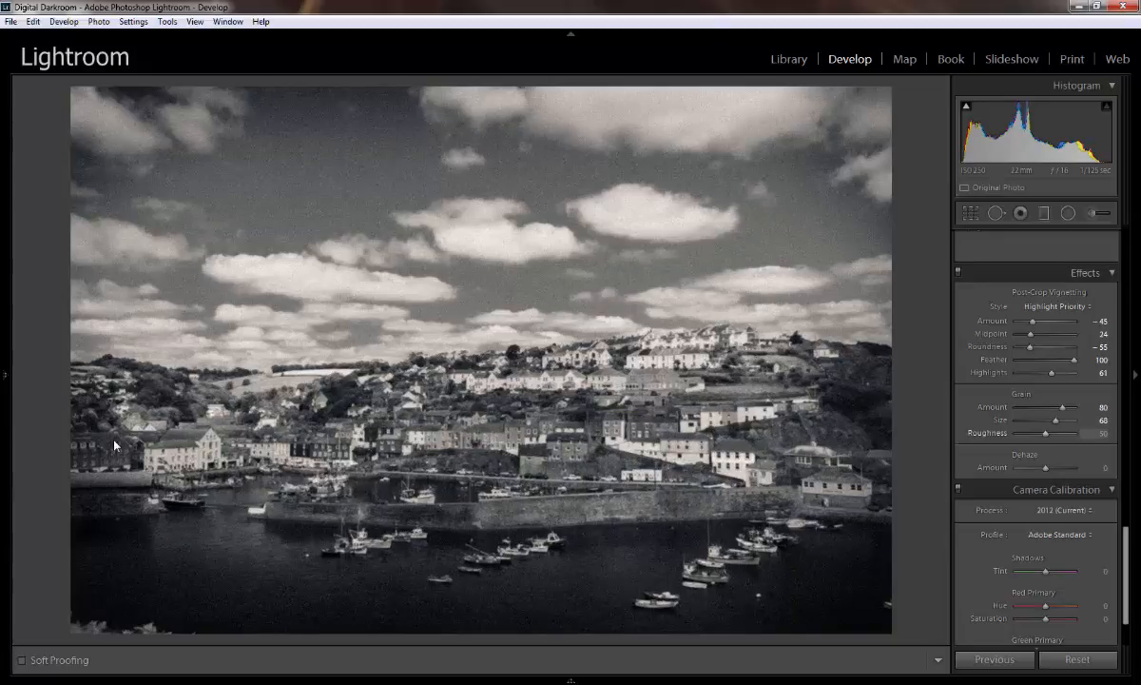
text(0)
text(100)
key(Down)
Step: Refine the film grain to Amount 38, Size 8 and Roughness 14
text(32)
key(minus)
key(comma)
key(minus)
key(minus)
key(minus)
key(minus)
key(comma)
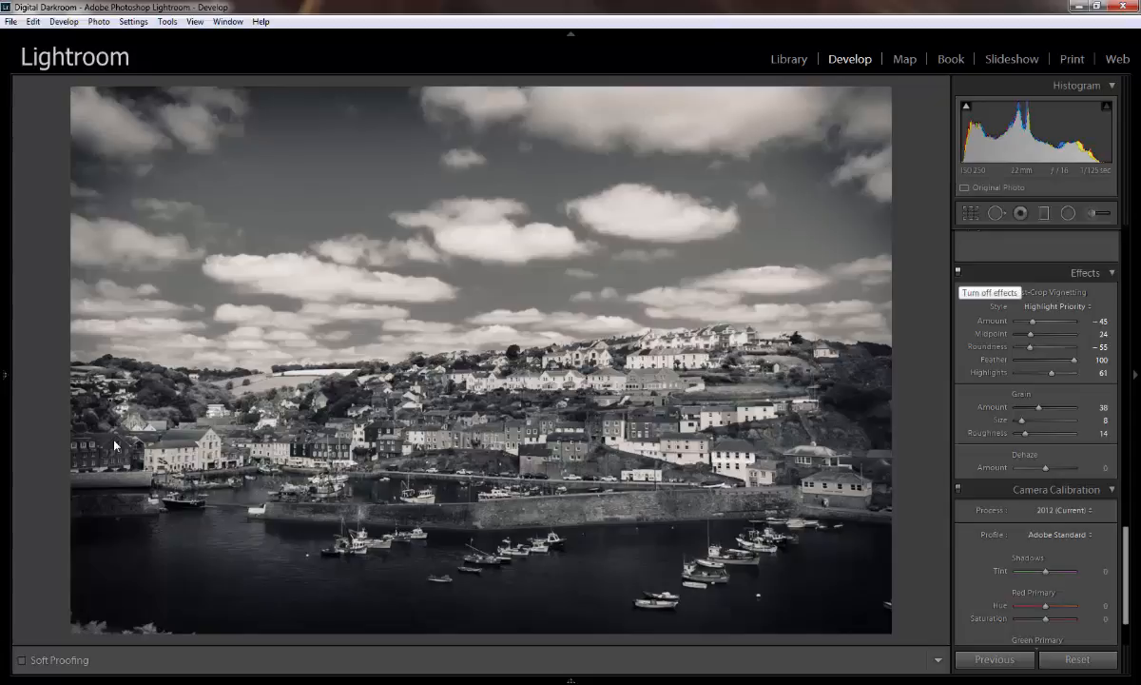
Step: Compare the photo with and without the vignette and grain effects, leaving the effects enabled
click(957, 272)
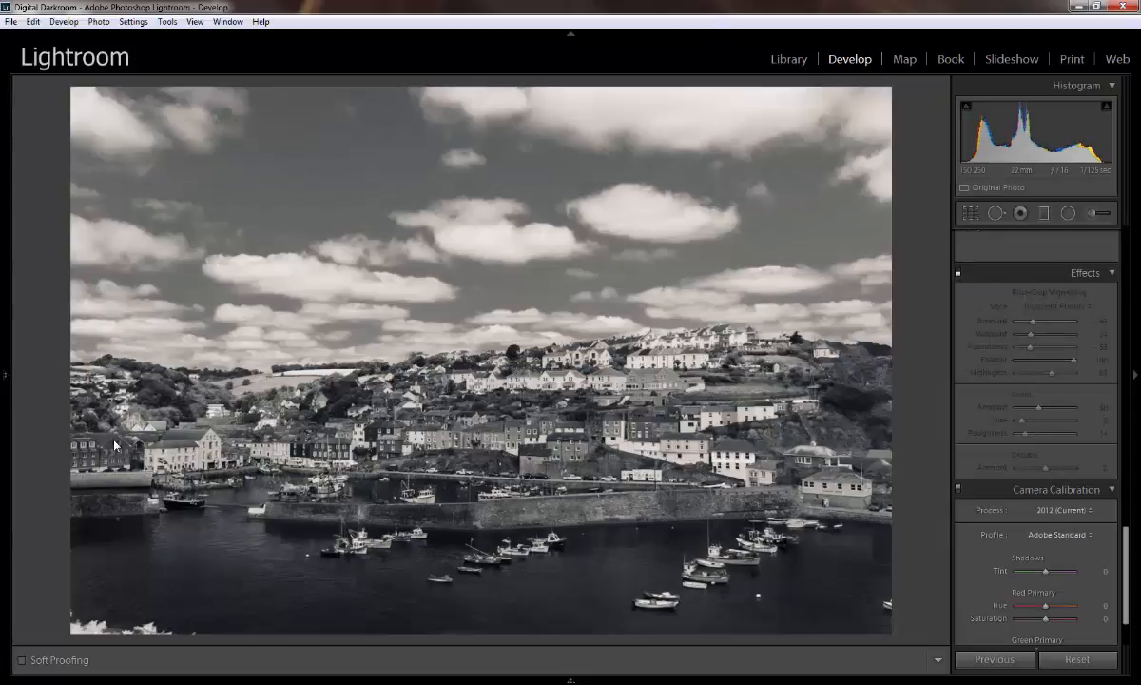
click(958, 272)
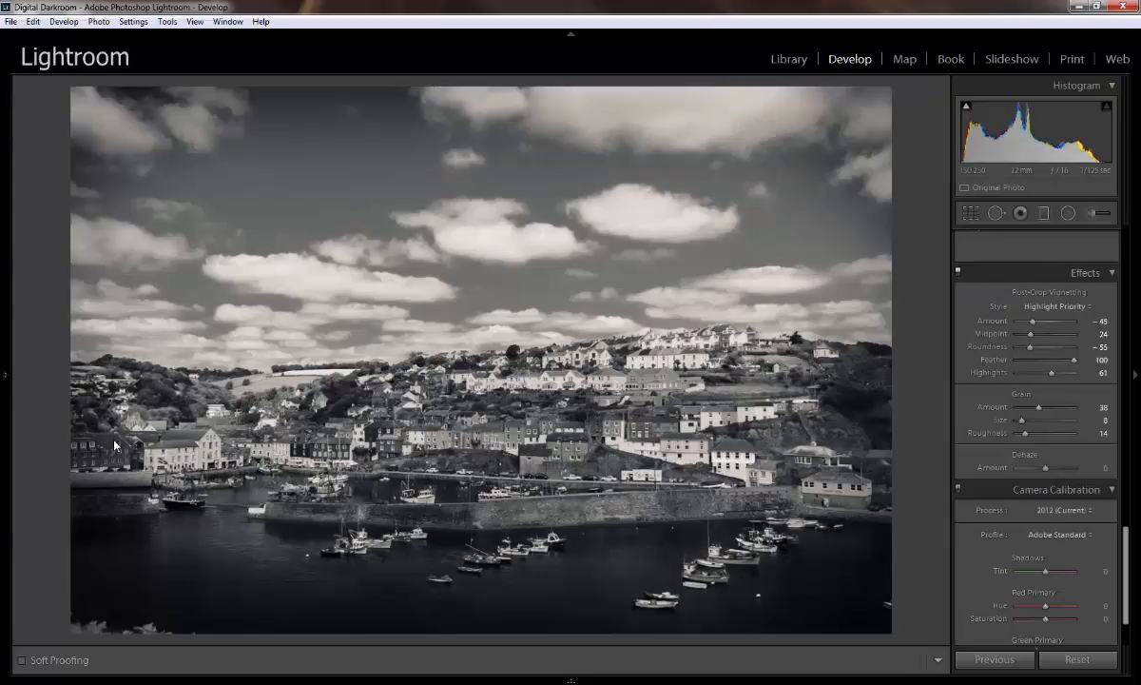
click(958, 272)
click(957, 272)
Step: Reduce the split toning Saturation to 7 for the highlights and 11 for the shadows
scroll(1036, 437, up, 3)
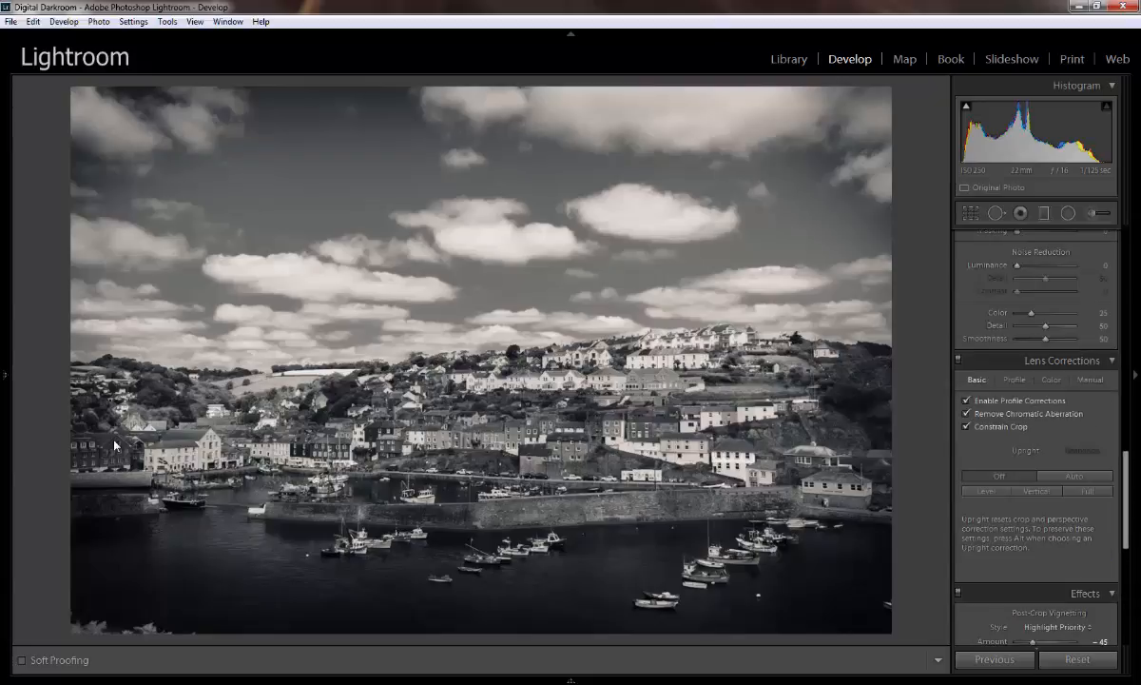
scroll(1036, 438, up, 10)
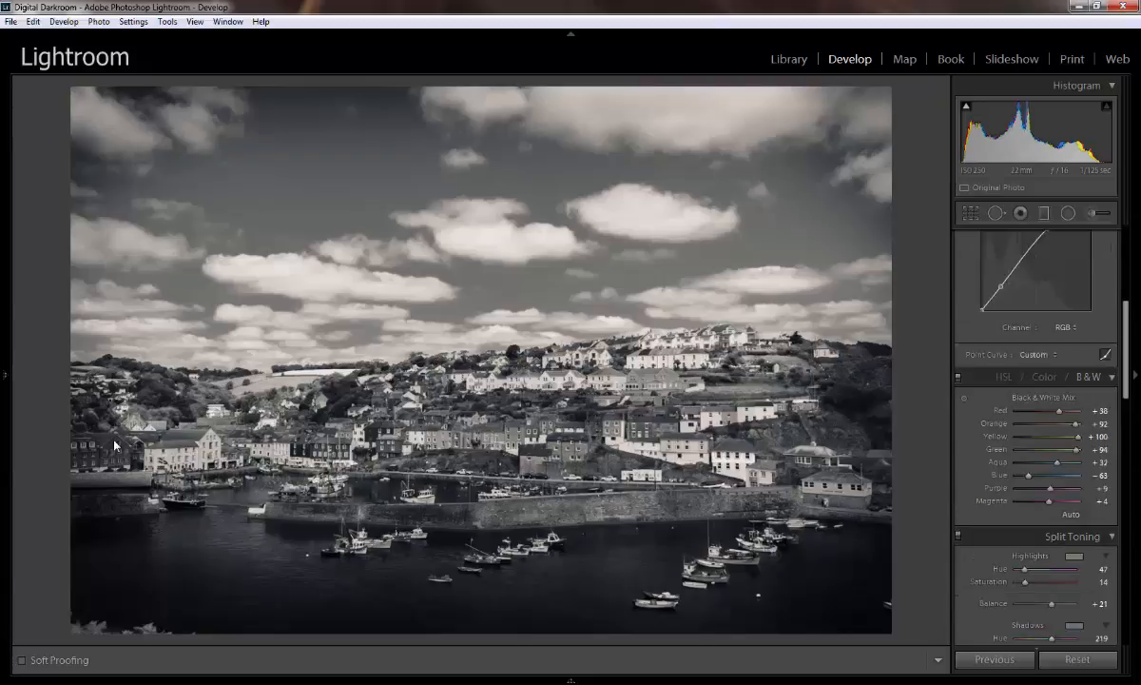
scroll(1037, 437, down, 2)
scroll(1036, 438, down, 2)
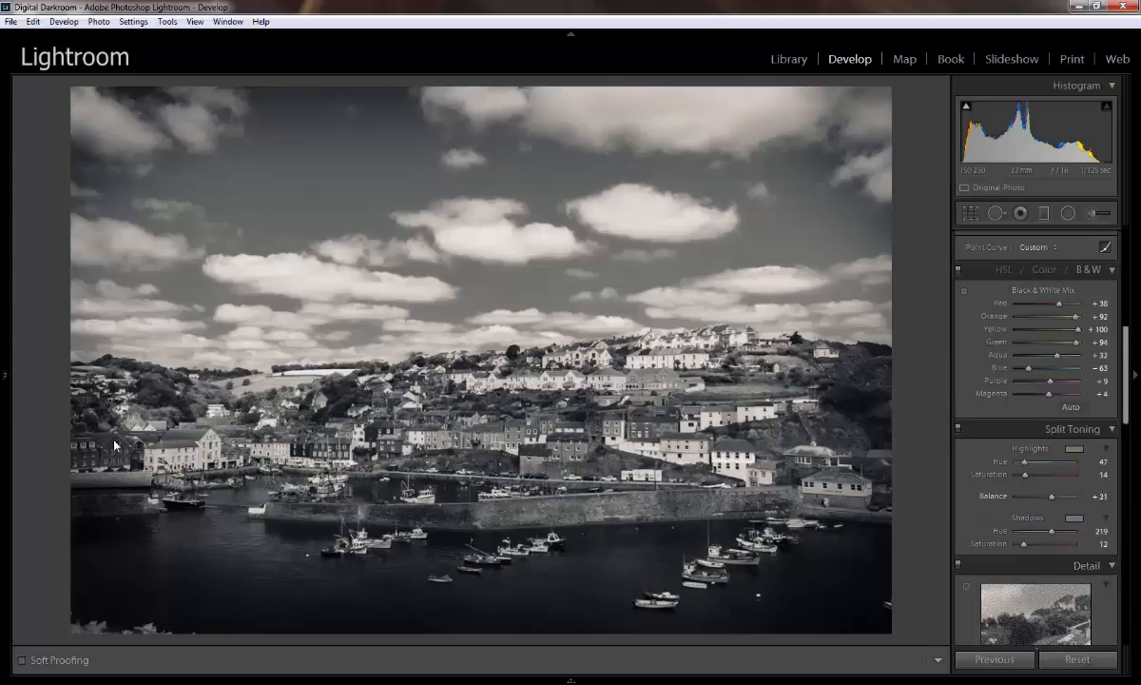
drag(1024, 475, 1021, 475)
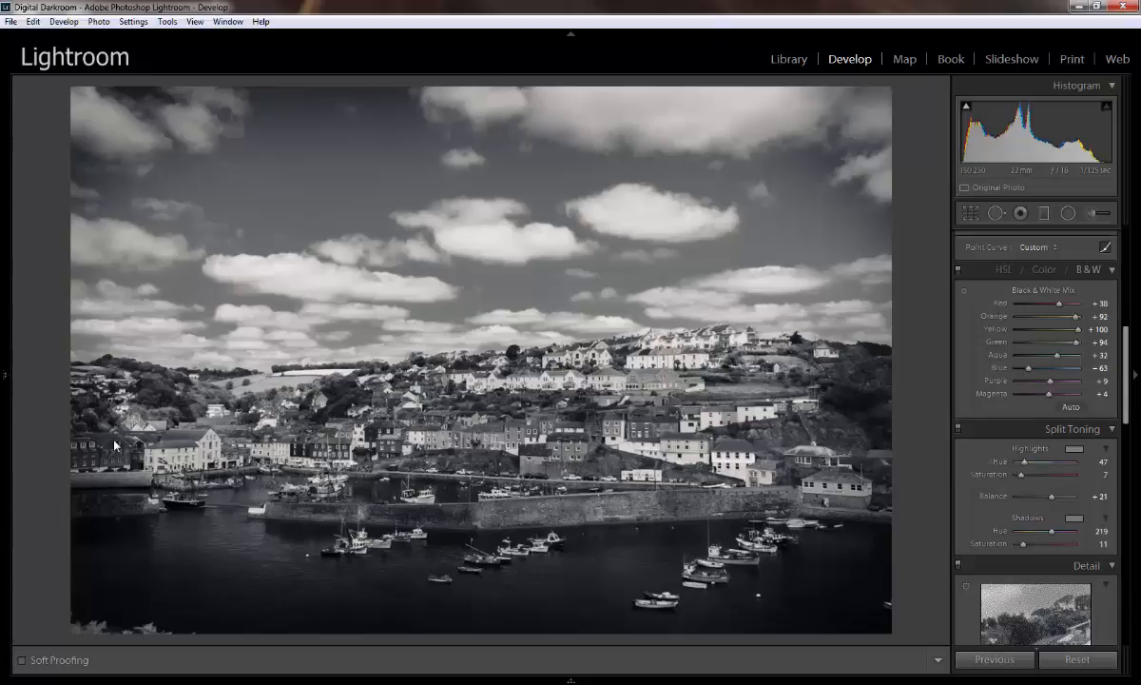
scroll(1036, 445, up, 4)
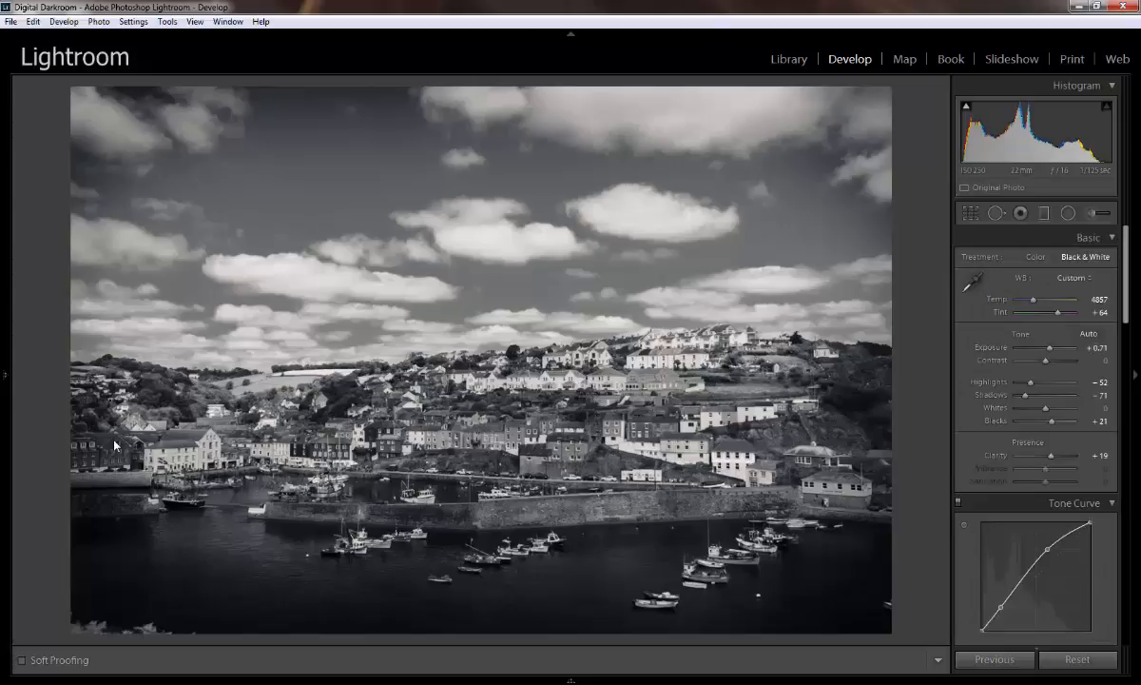
scroll(1036, 445, down, 4)
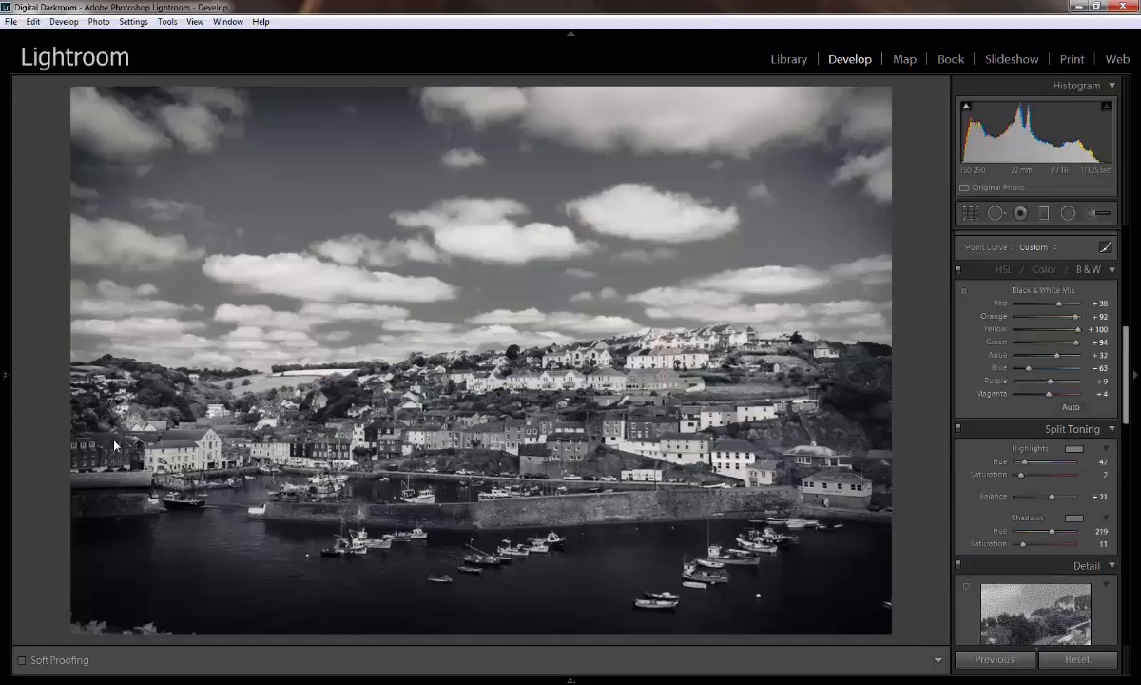
scroll(1036, 445, up, 4)
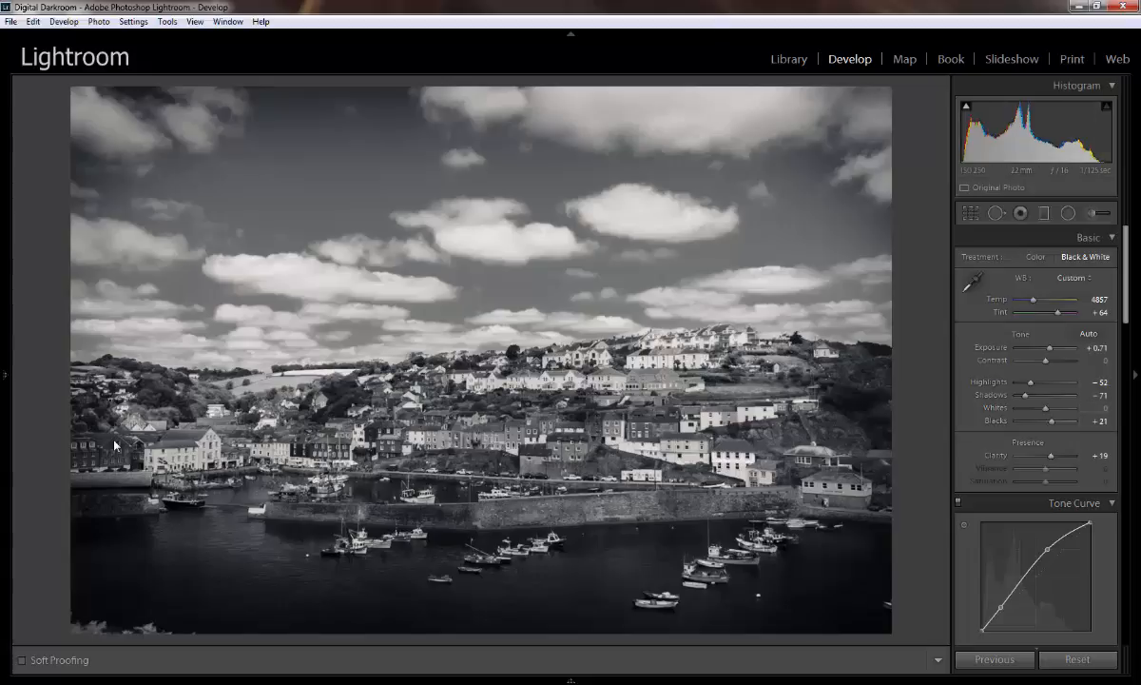
scroll(1036, 428, down, 3)
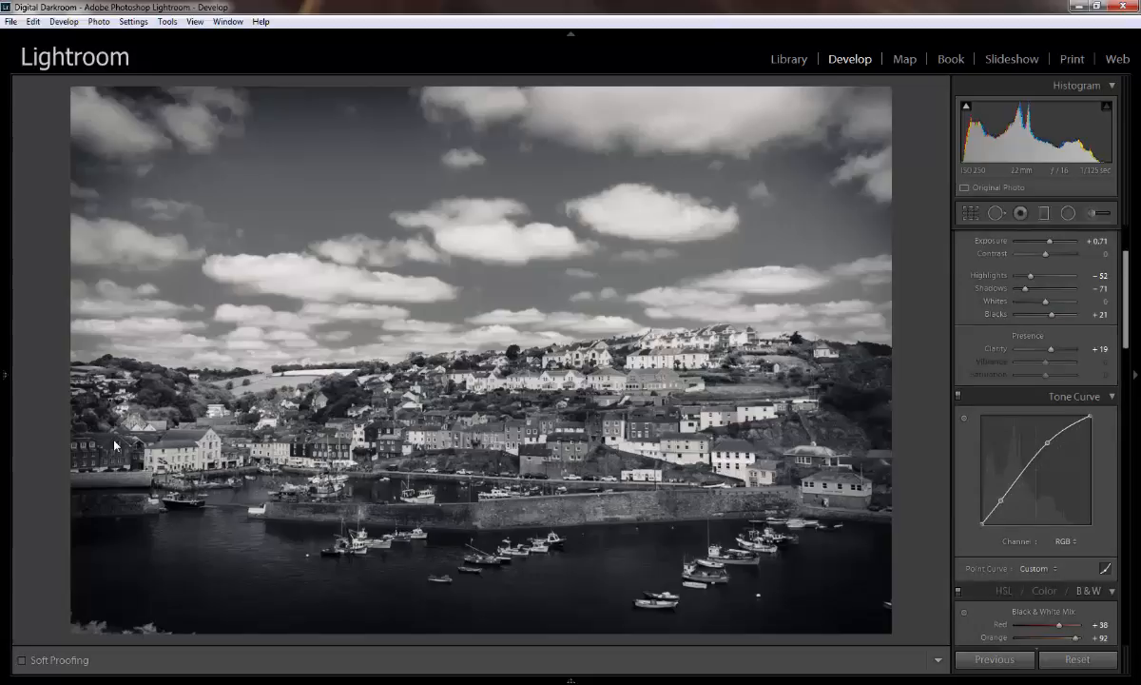
scroll(114, 445, up, 3)
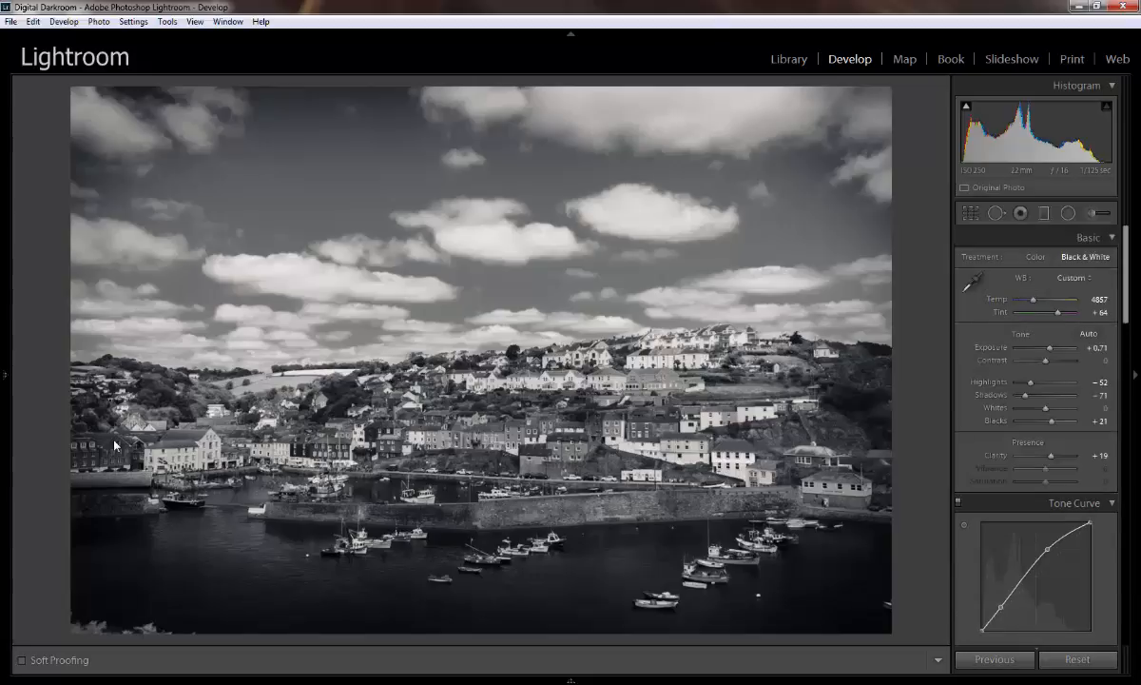